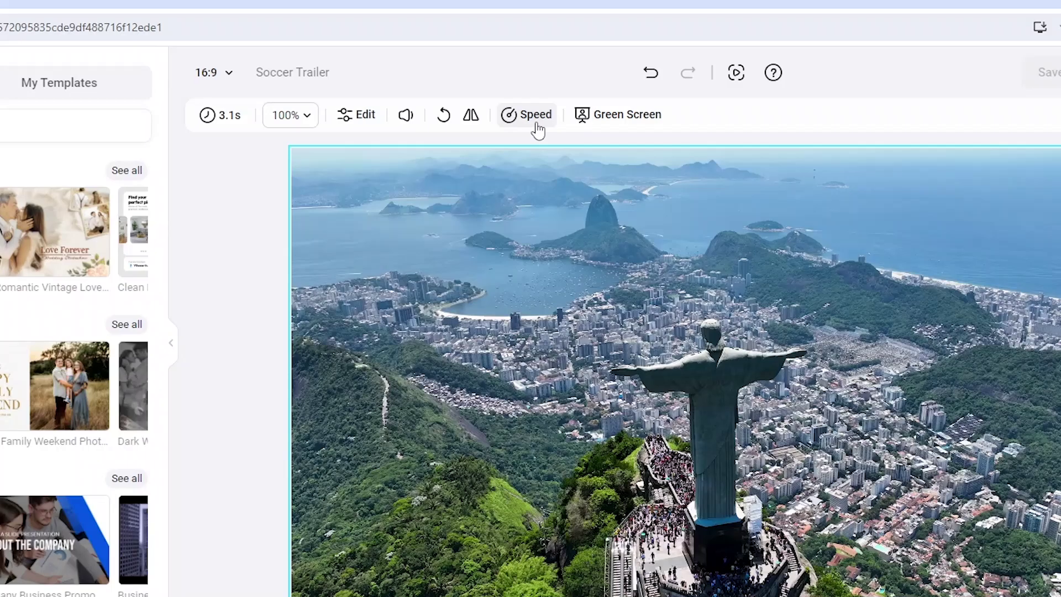
- Keep the 16:9 widescreen aspect ratio and browse the project's media files
click(346, 70)
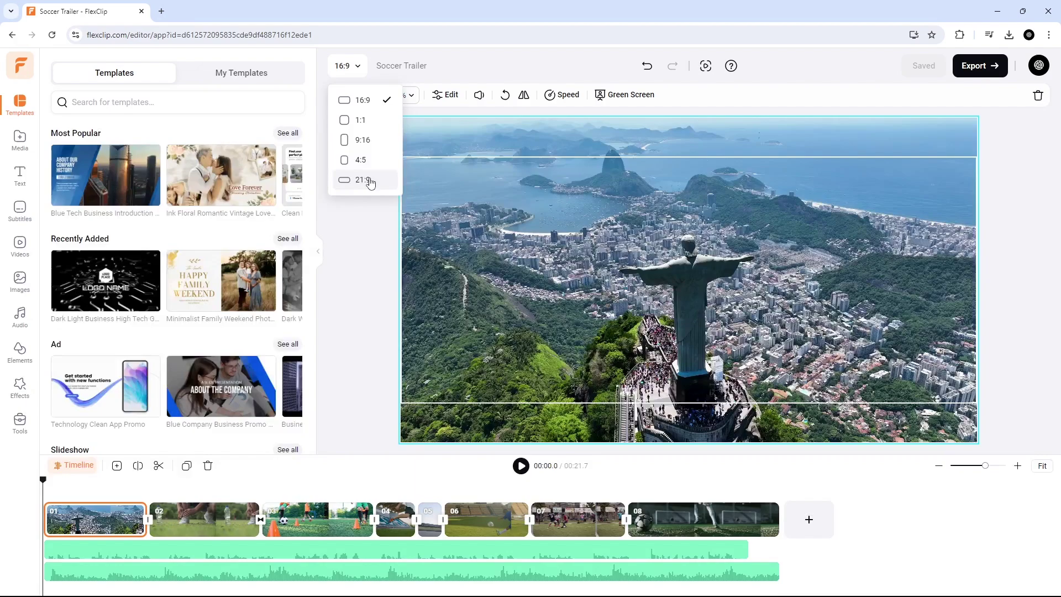
click(369, 101)
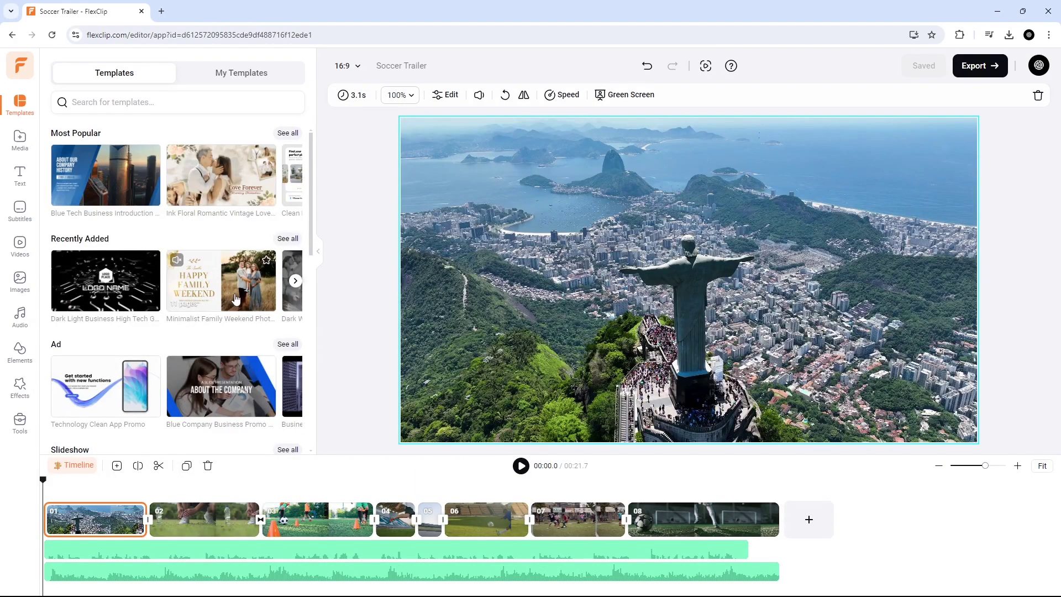
click(20, 142)
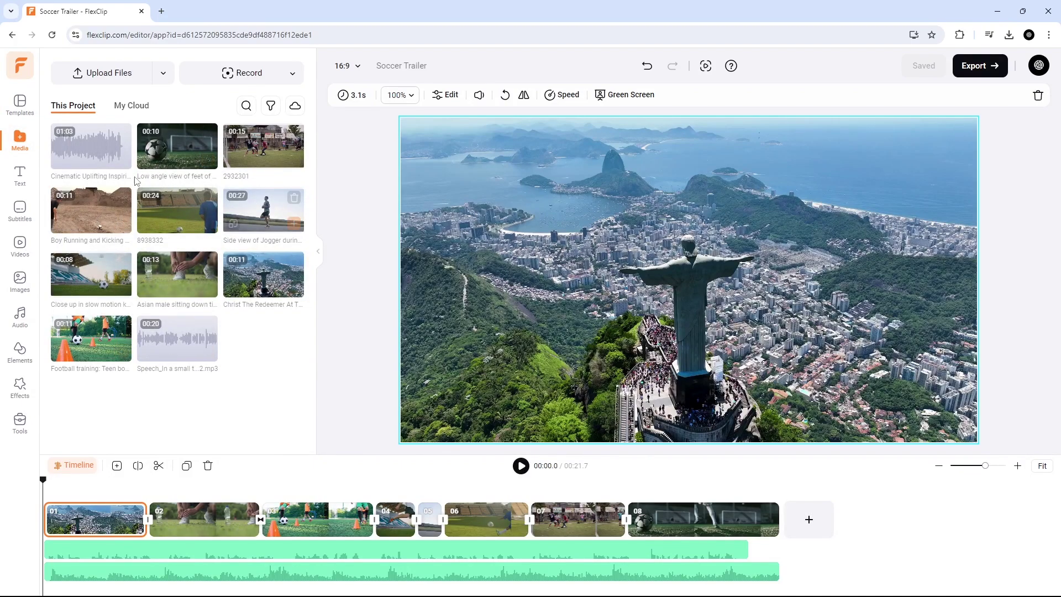
- Add the Creative Designs title, move it top-left, then undo the addition
click(18, 185)
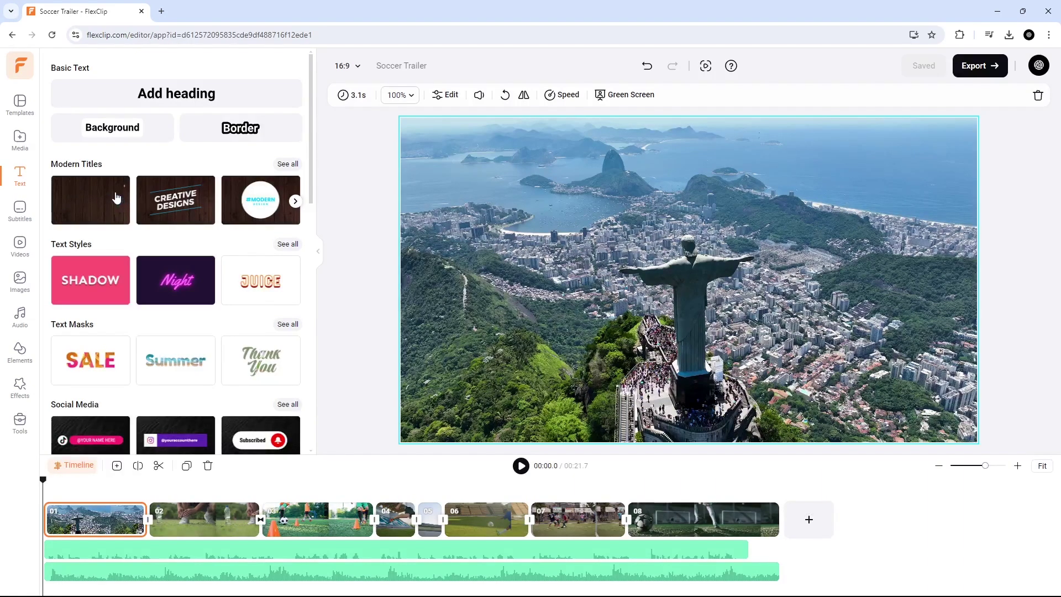
click(117, 199)
drag(677, 296, 550, 184)
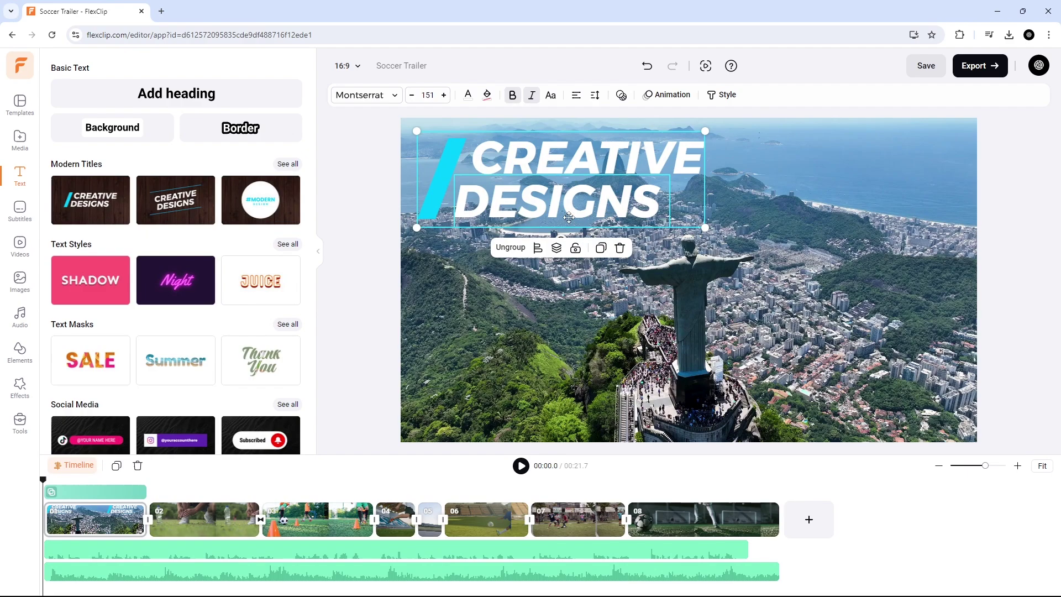
key(ctrl+z)
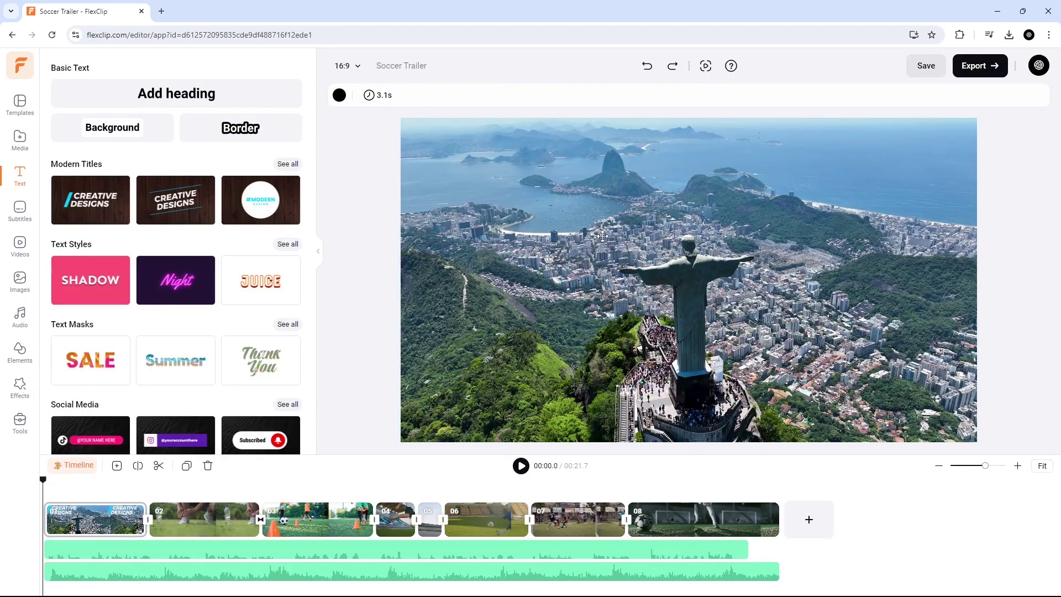
- Check the subtitle options and soccer stock videos, moving playback to clip 04
click(29, 217)
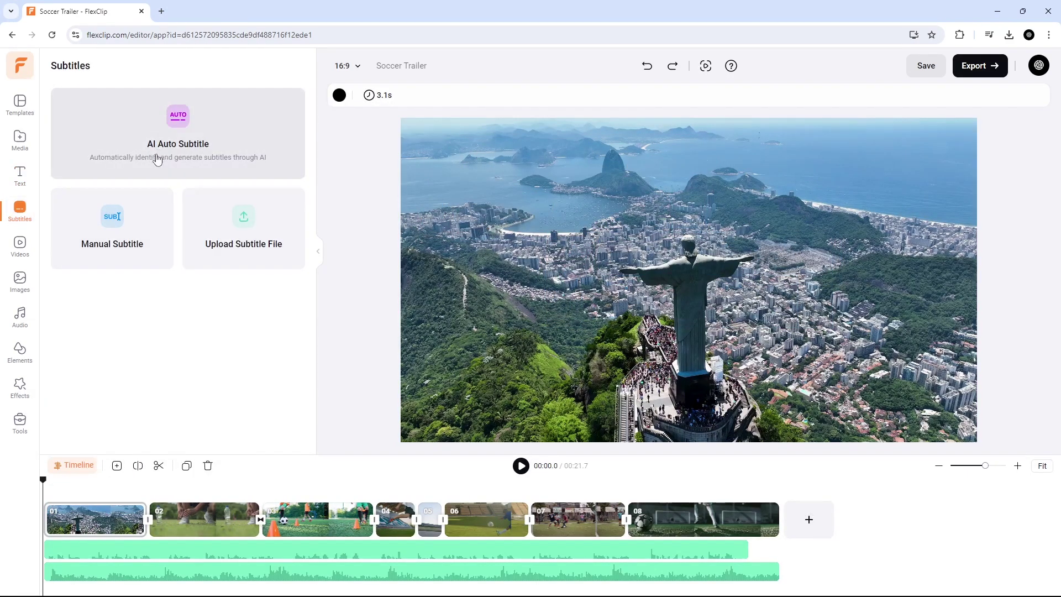
click(16, 249)
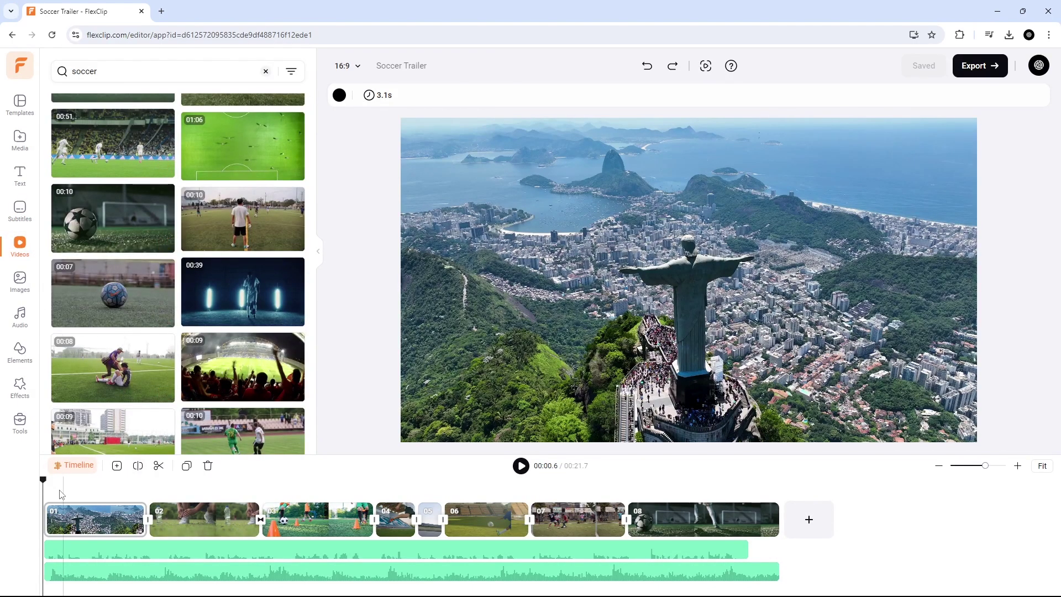
drag(66, 486, 393, 524)
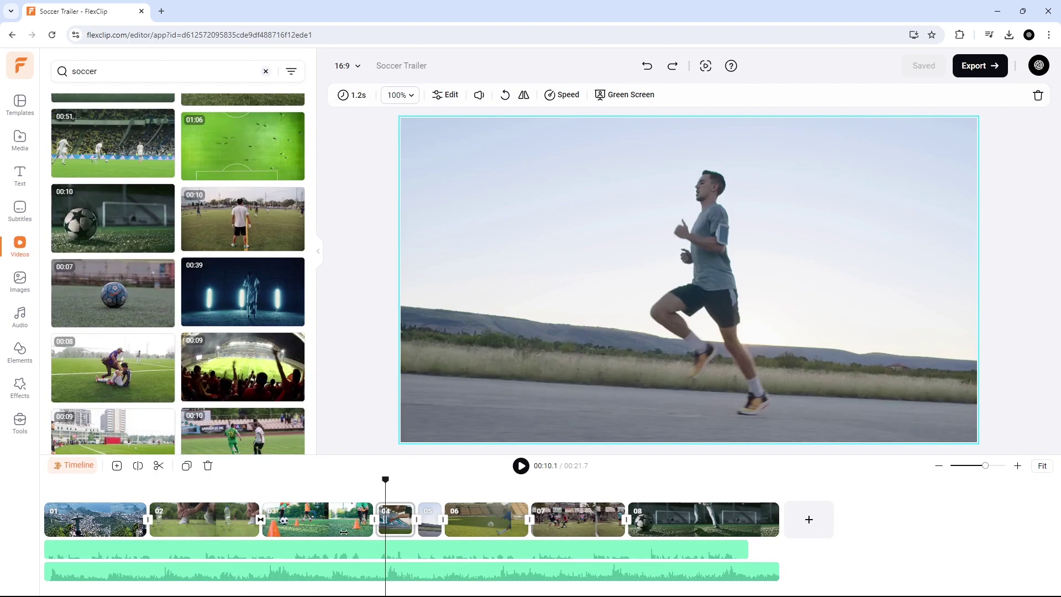
- Browse motivational audio and graphic elements, then show the video Effects library
click(20, 317)
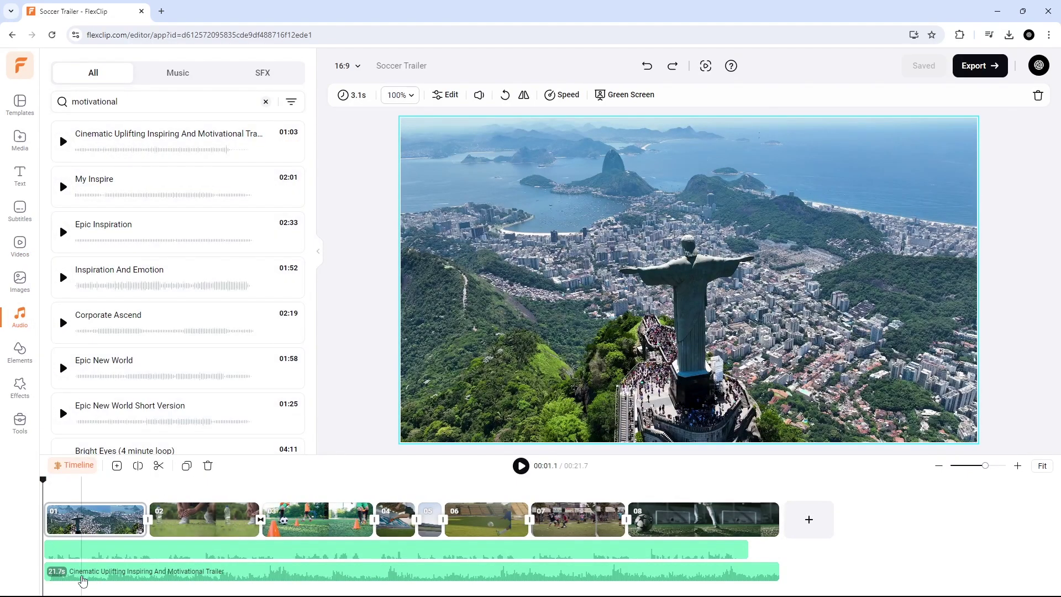
click(24, 355)
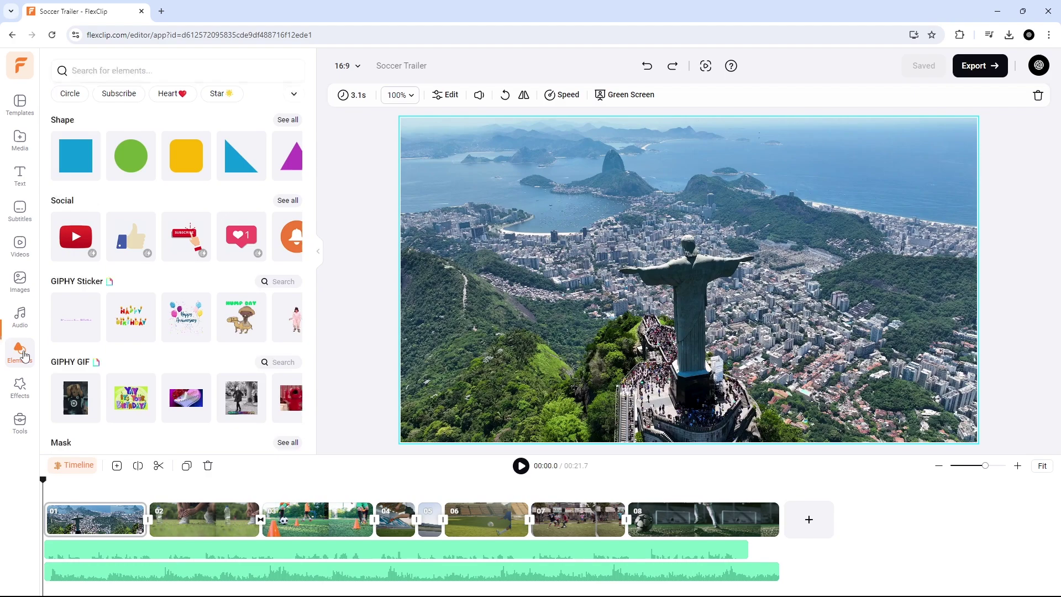
scroll(263, 251, down, 1)
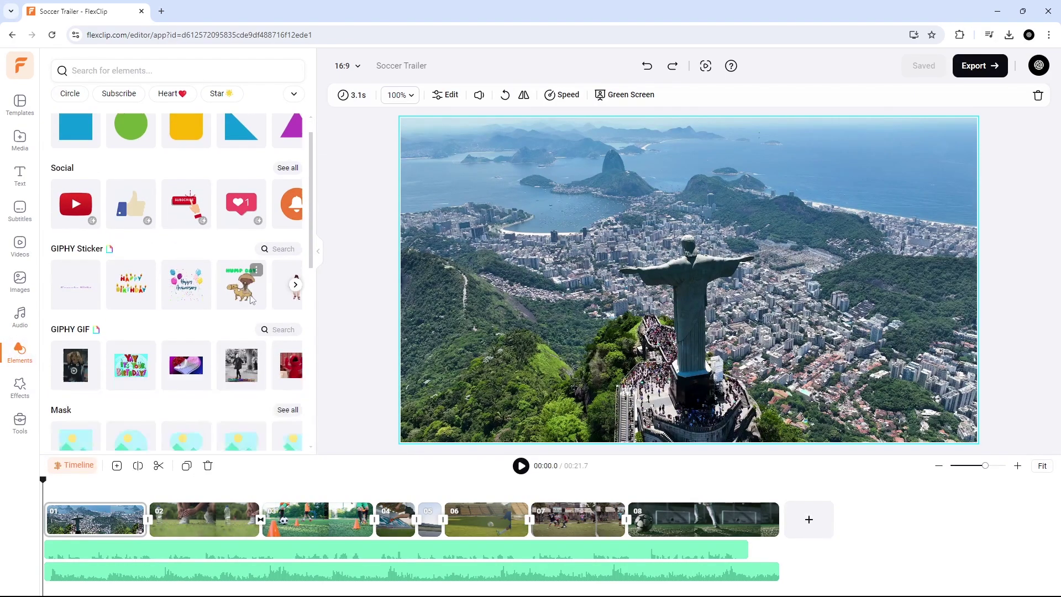
scroll(253, 290, down, 2)
scroll(245, 338, down, 2)
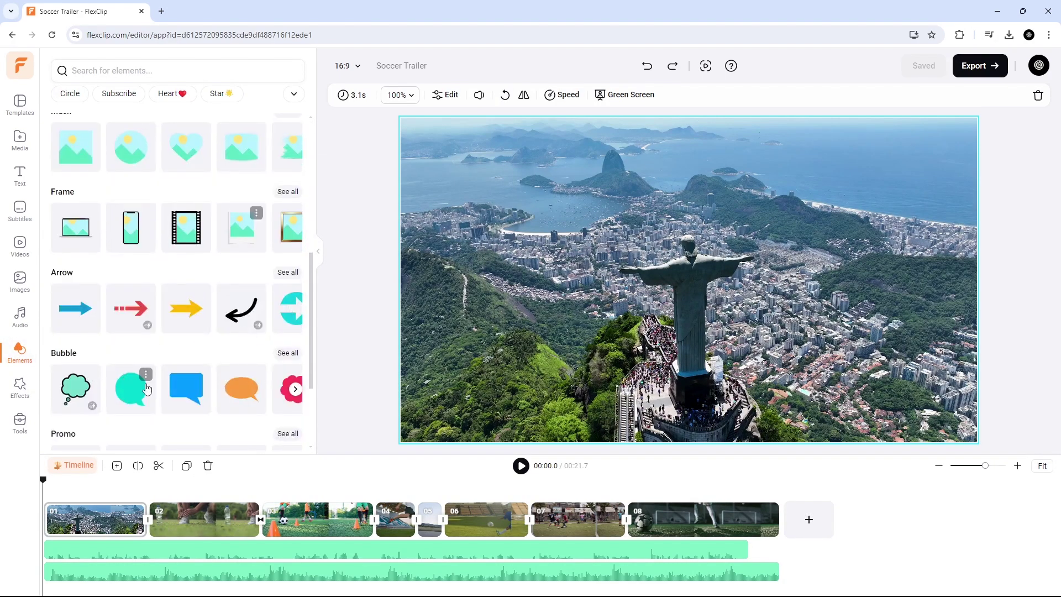
scroll(145, 403, down, 2)
scroll(192, 352, down, 1)
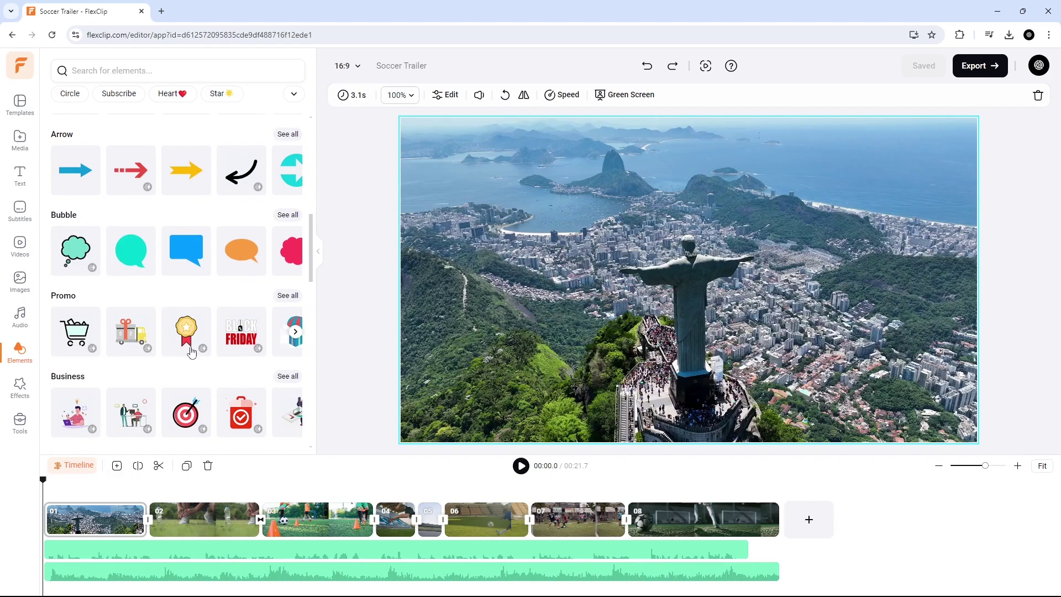
click(30, 389)
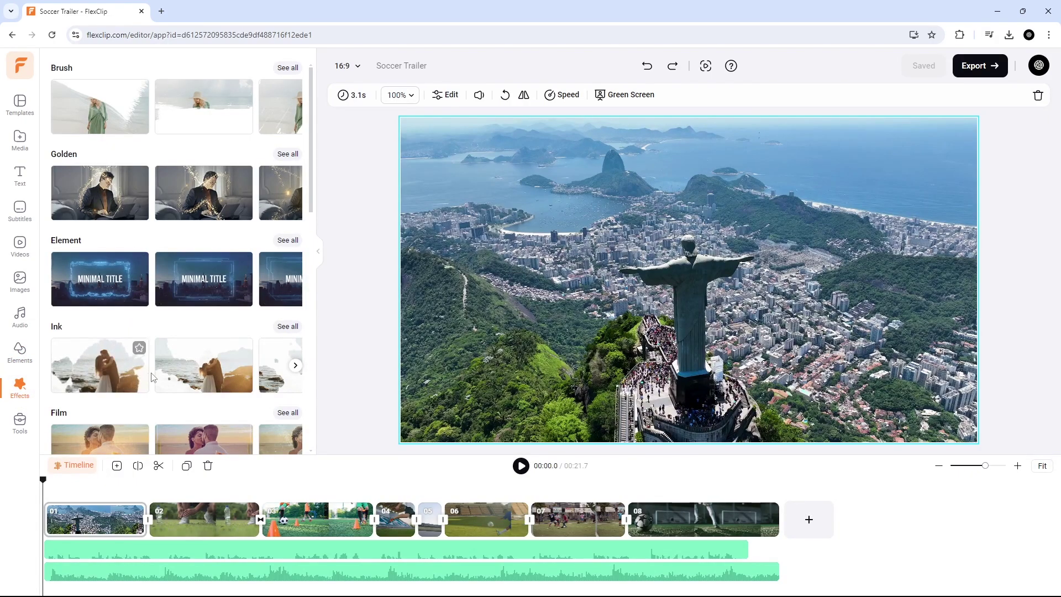
- Open AI Text To Speech and choose the previewed Brian (Male) voice for the narration
click(20, 423)
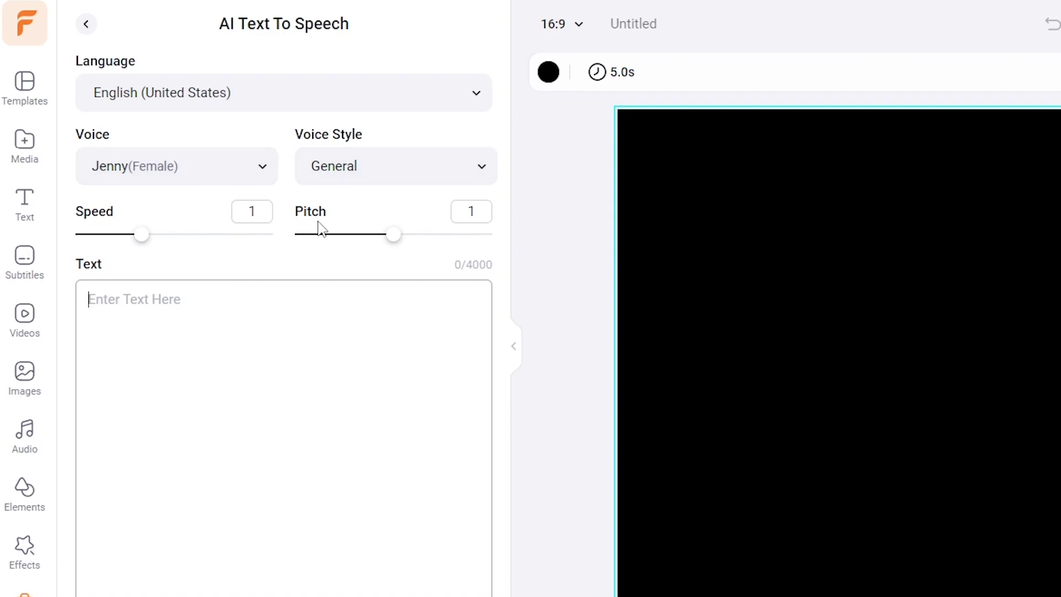
click(204, 182)
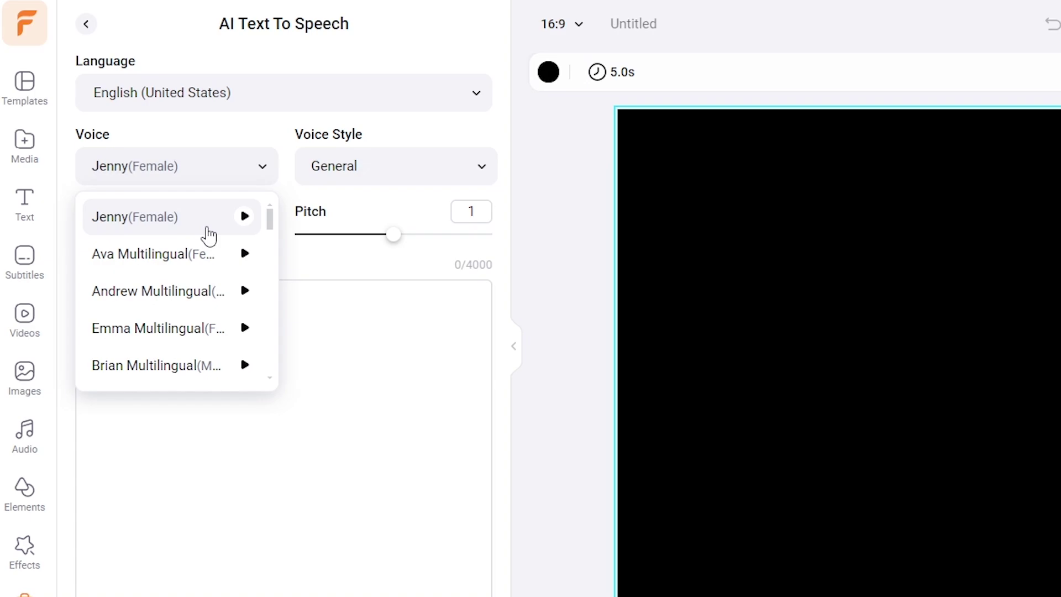
scroll(208, 249, down, 1)
scroll(206, 262, down, 2)
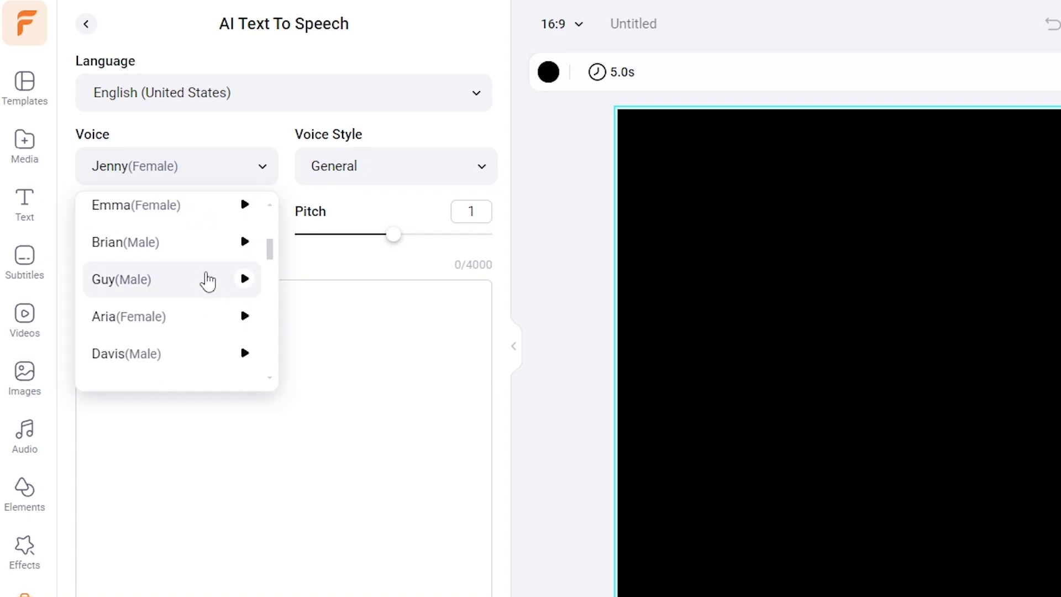
click(244, 243)
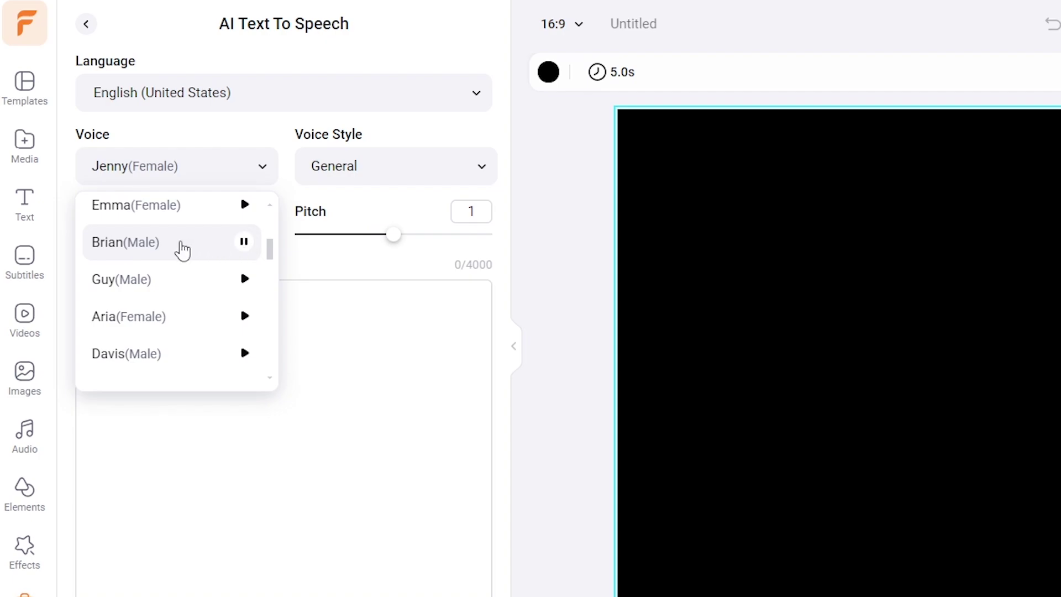
click(182, 250)
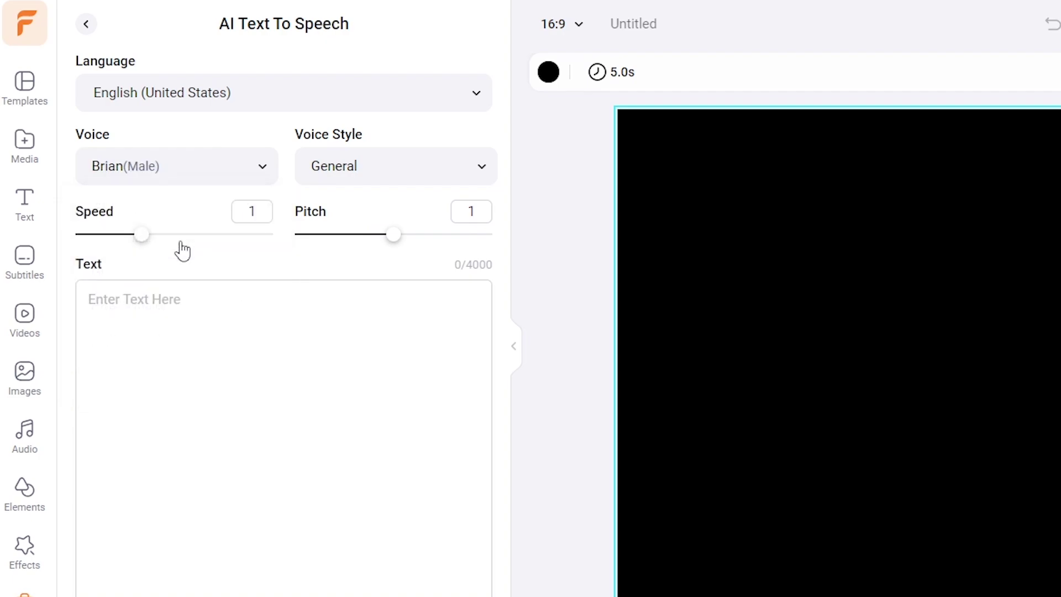
click(164, 306)
- Paste the soccer-legend story as narration text and play the 21-second voiceover
text(In a small town, there lives a boy with a big dream. Every day, he laces up his worn-out soccer shoes, imagining himself as the next Messi. With each kick, each sprint, and each goal, he gets closer to his dream. Determined and passionate, he knows that one day, he'll become the soccer legend he's always admired.)
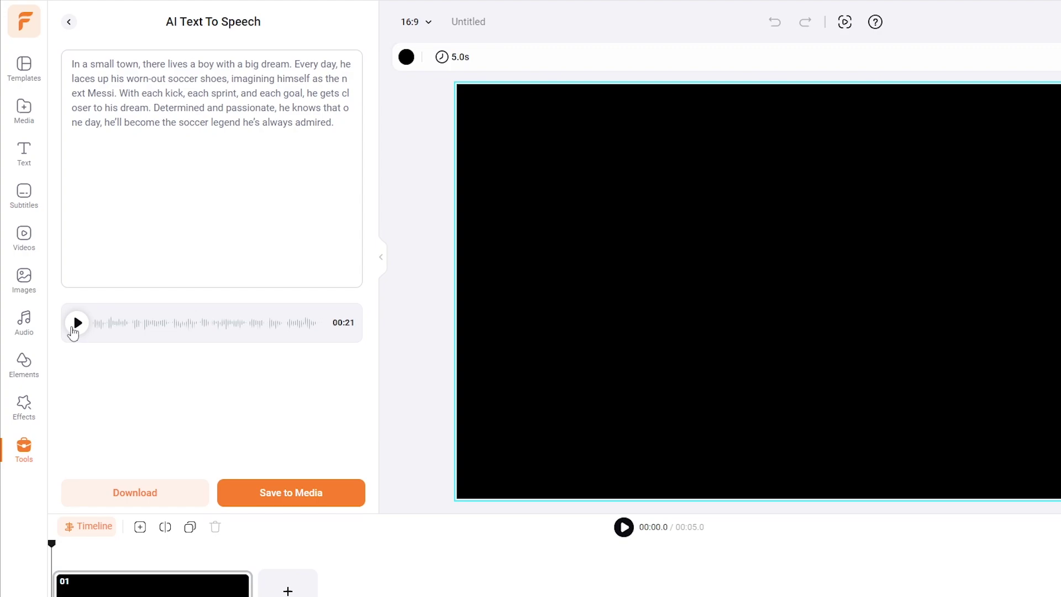
click(74, 326)
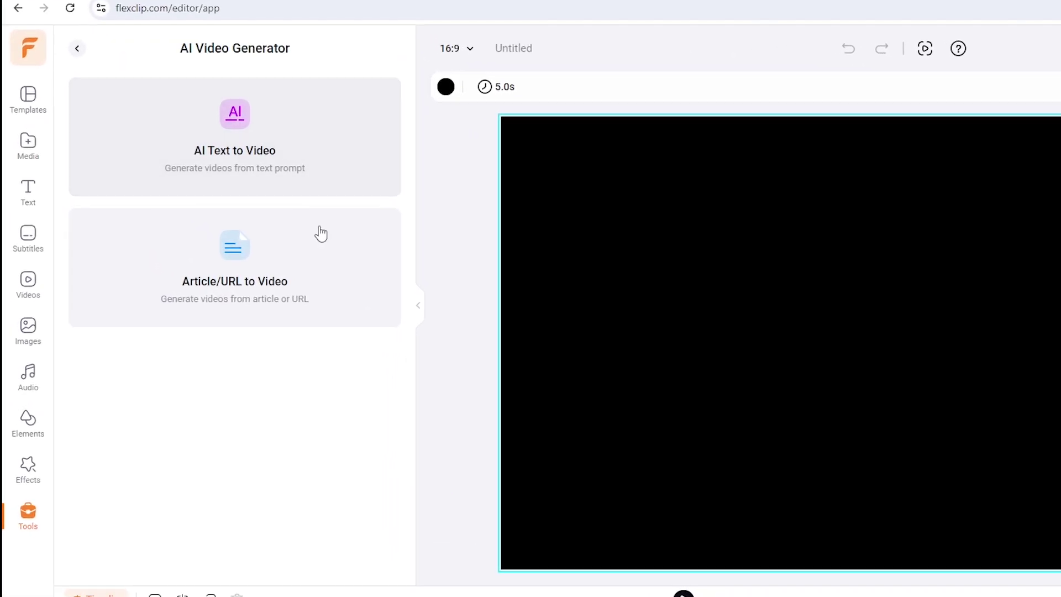
- Generate a text-to-video from 'Best places to visit in Europe' with Black Bar captions
click(411, 198)
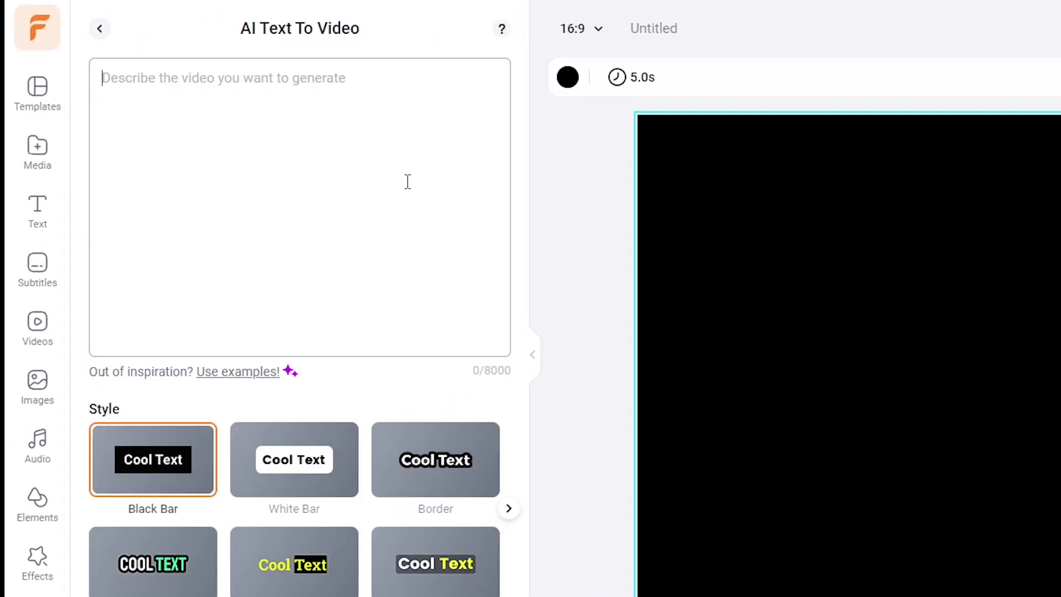
text(Best places to visit in Europe.)
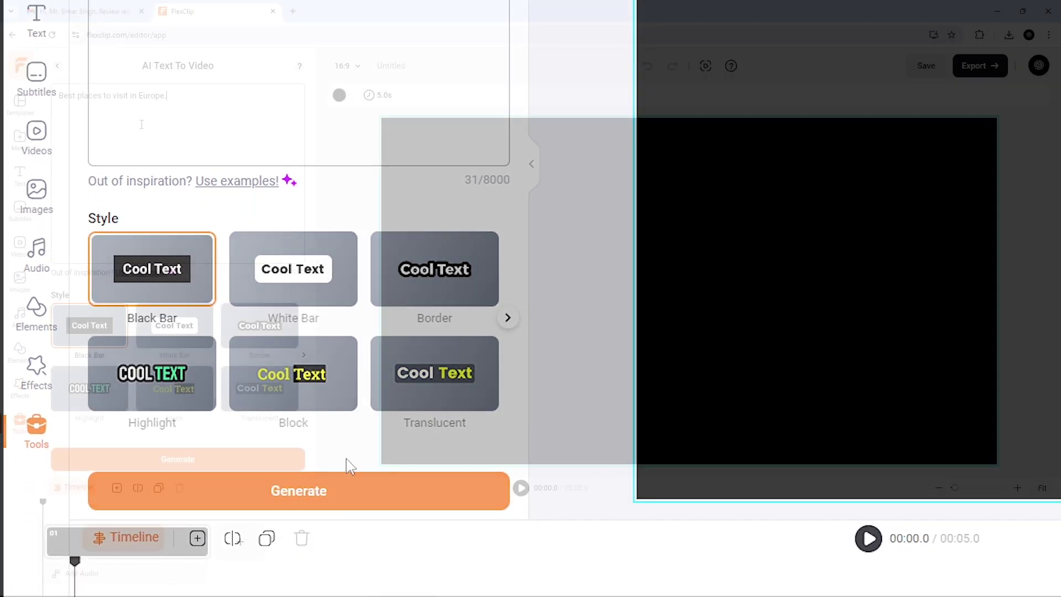
click(172, 460)
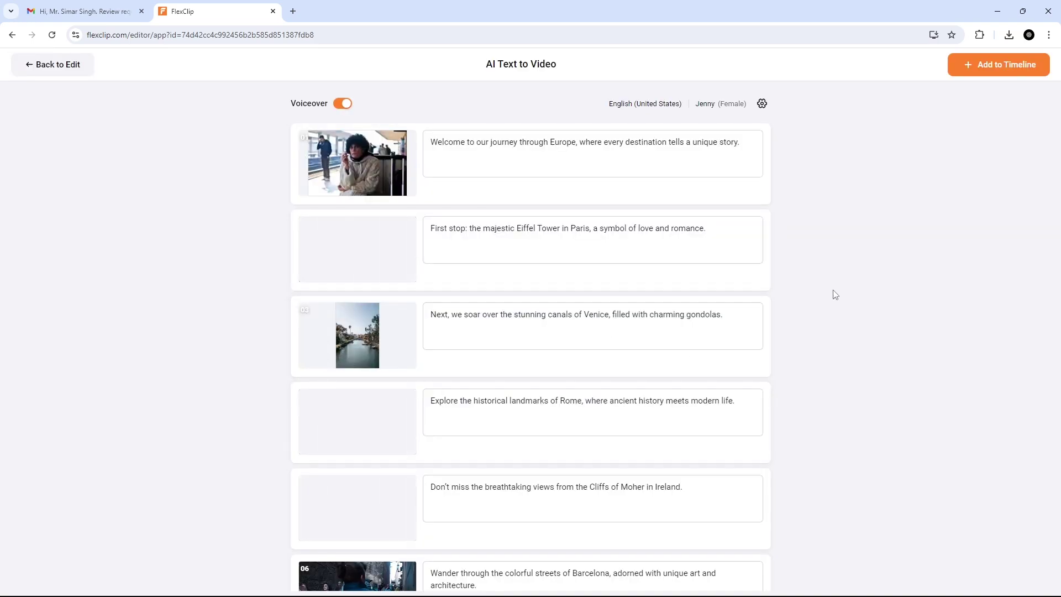
scroll(741, 308, down, 2)
scroll(741, 310, down, 4)
scroll(742, 312, up, 6)
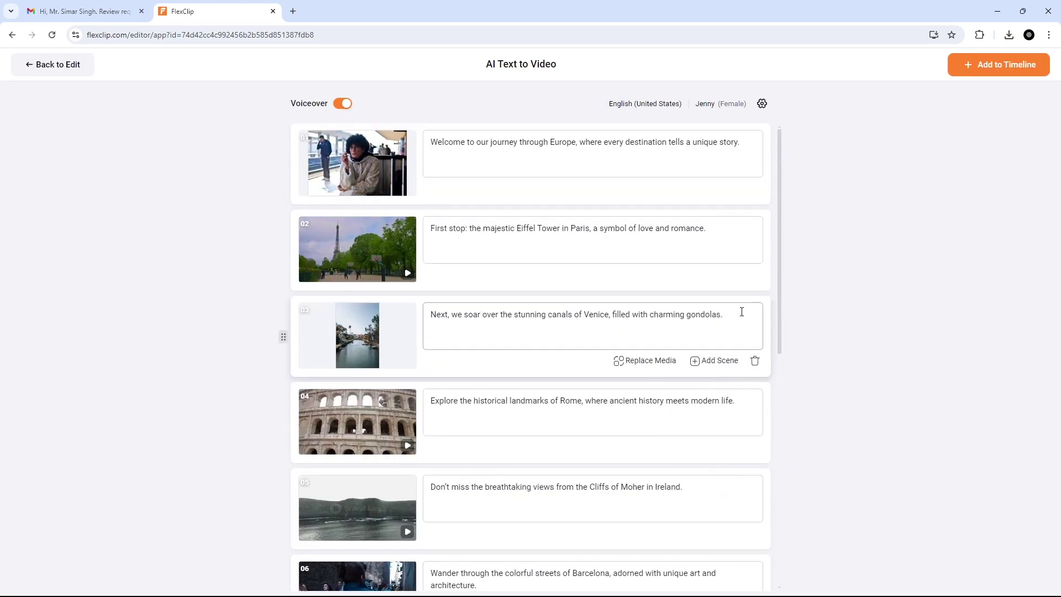
- Move the Welcome scene down and back, then give scene 01 the red-coat hiker clip
drag(283, 164, 291, 246)
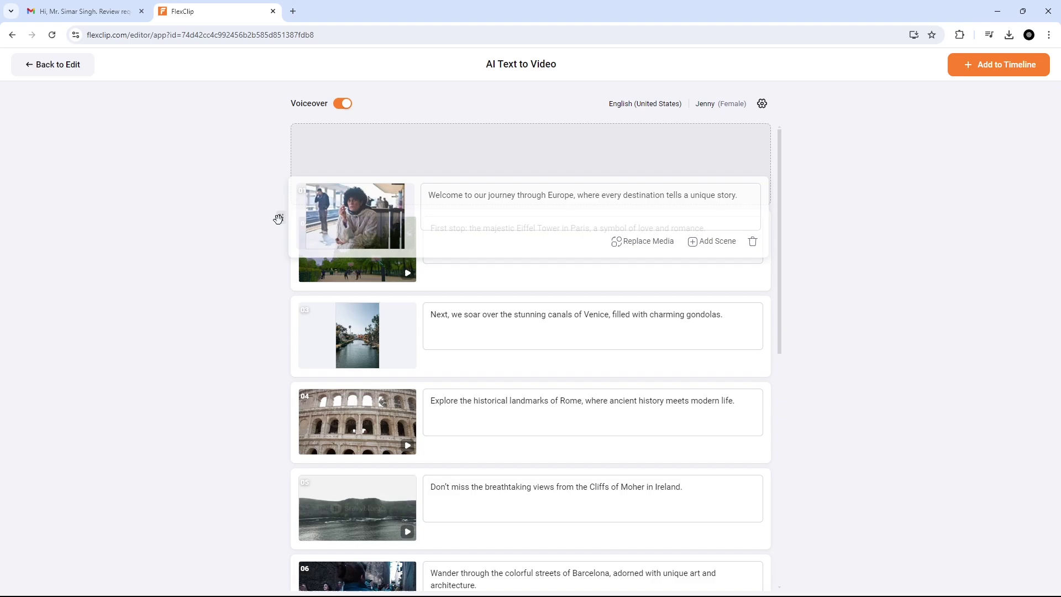
drag(283, 336, 277, 131)
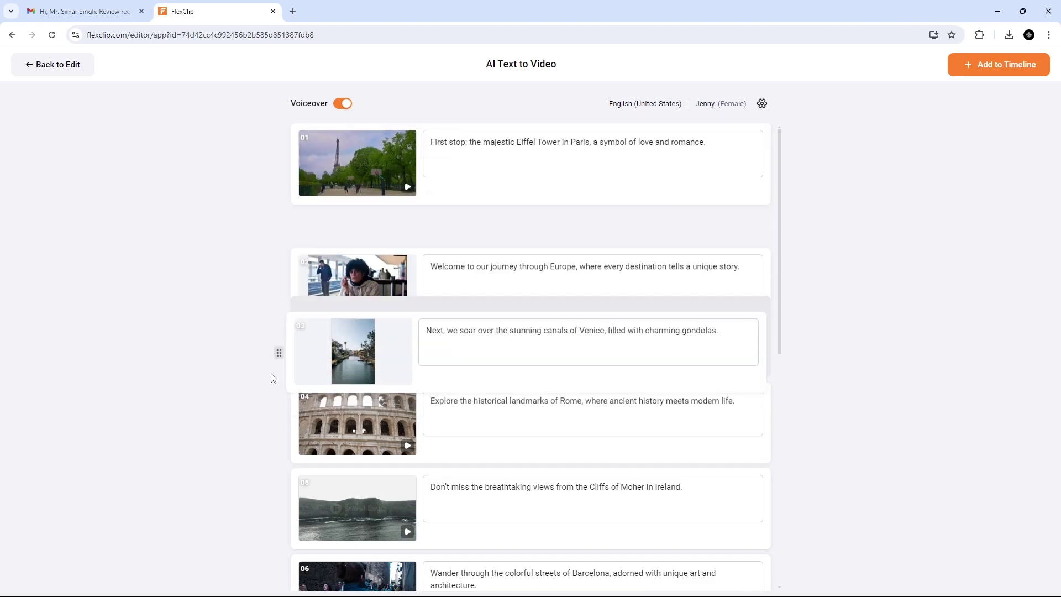
click(639, 182)
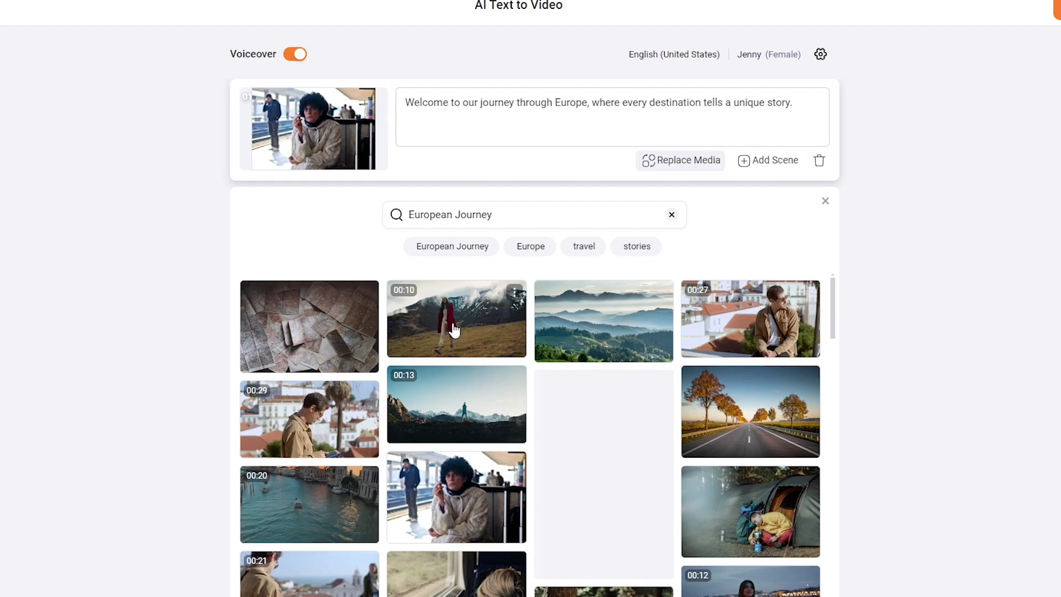
click(424, 328)
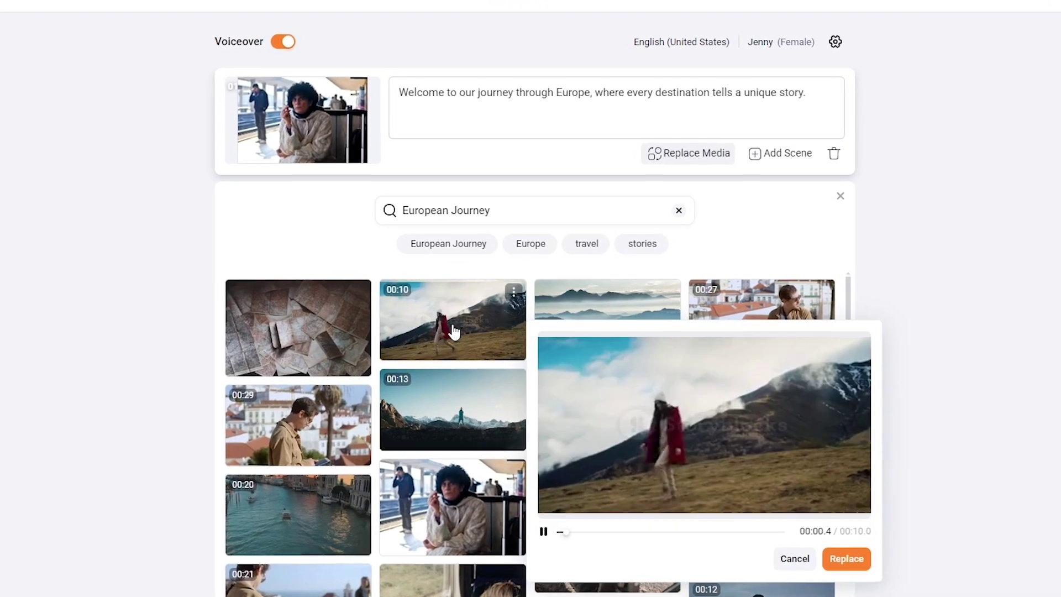
click(847, 558)
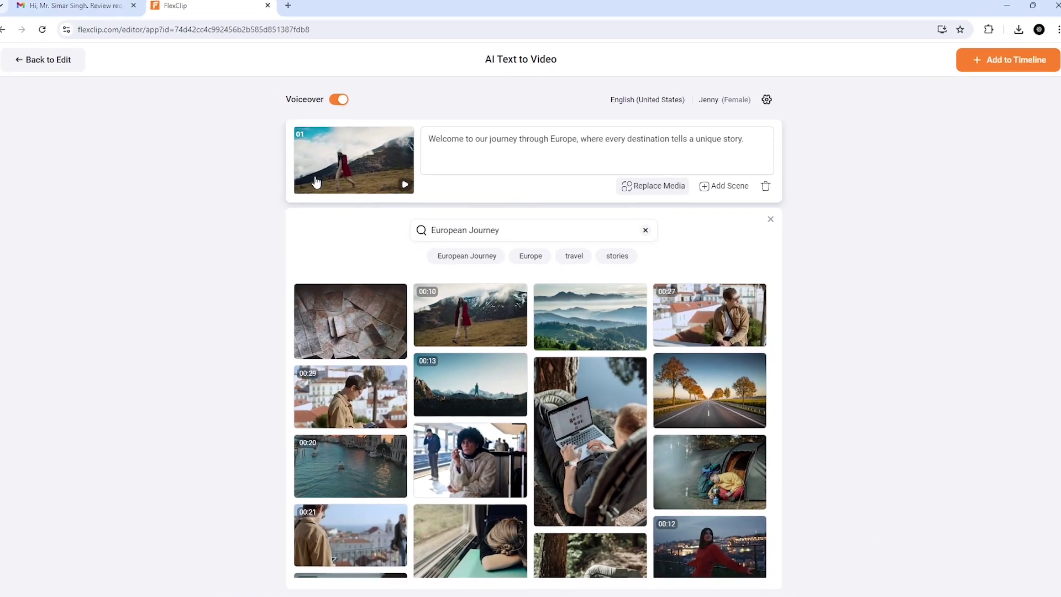
click(767, 224)
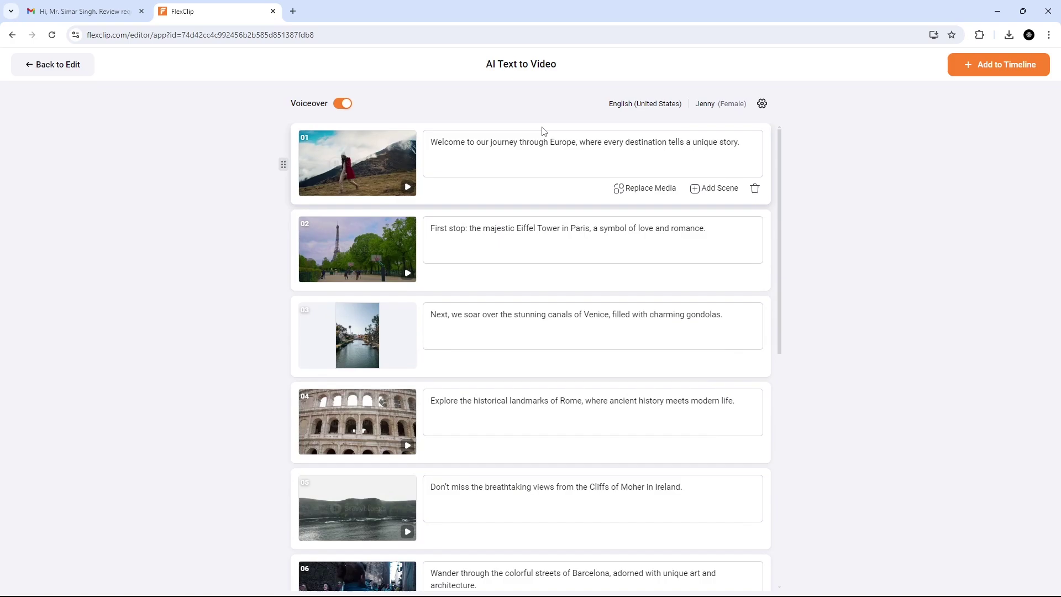
scroll(468, 279, down, 1)
scroll(460, 303, down, 2)
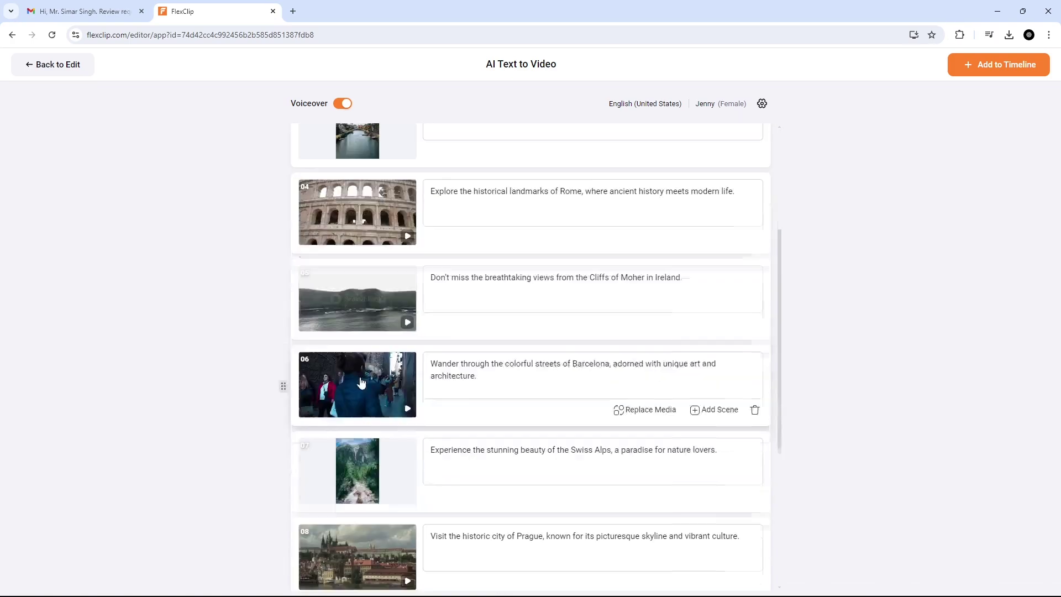
scroll(432, 332, down, 2)
scroll(367, 385, down, 1)
scroll(781, 316, up, 2)
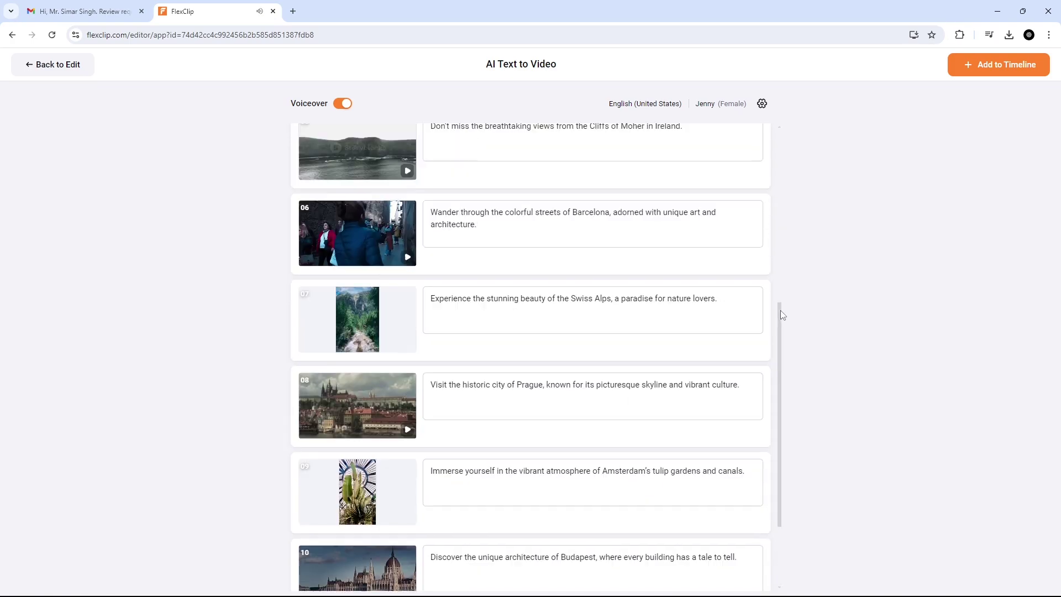
scroll(782, 315, up, 4)
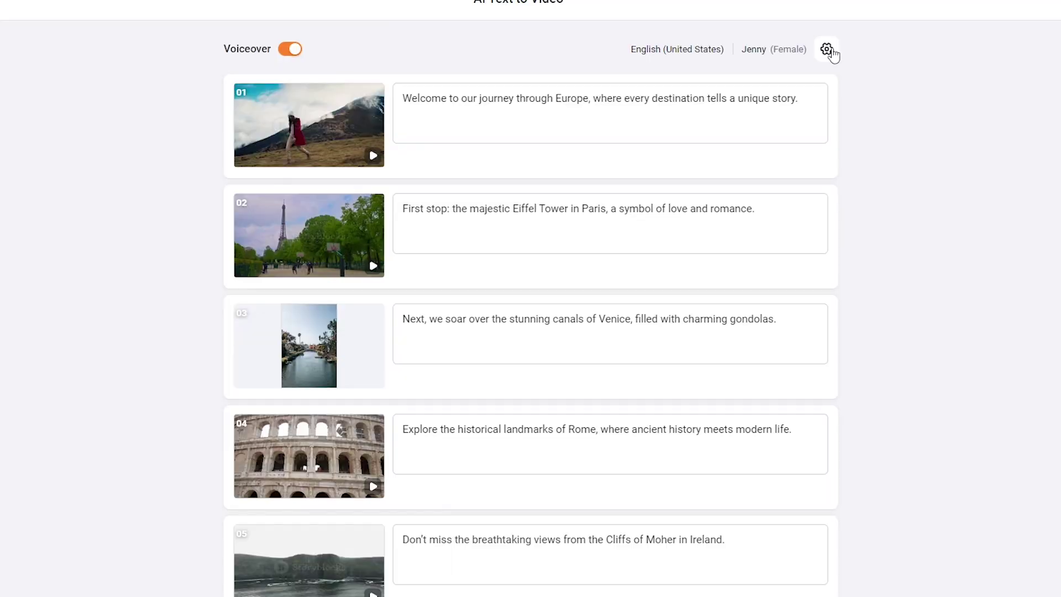
- Change the voiceover narrator to Ava Multilingual (Female) and confirm the settings
click(803, 68)
click(482, 354)
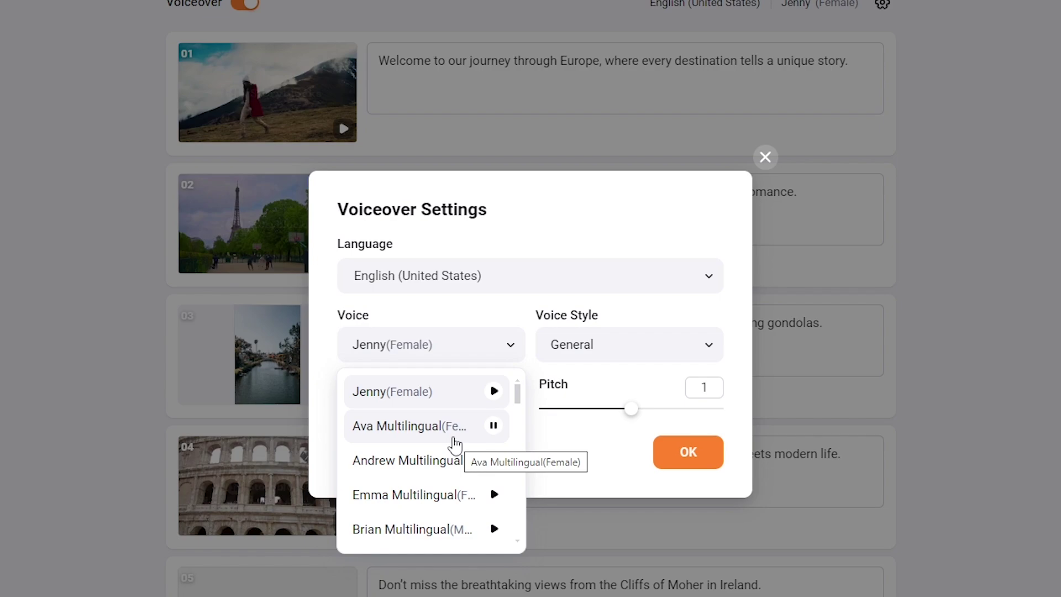
click(454, 432)
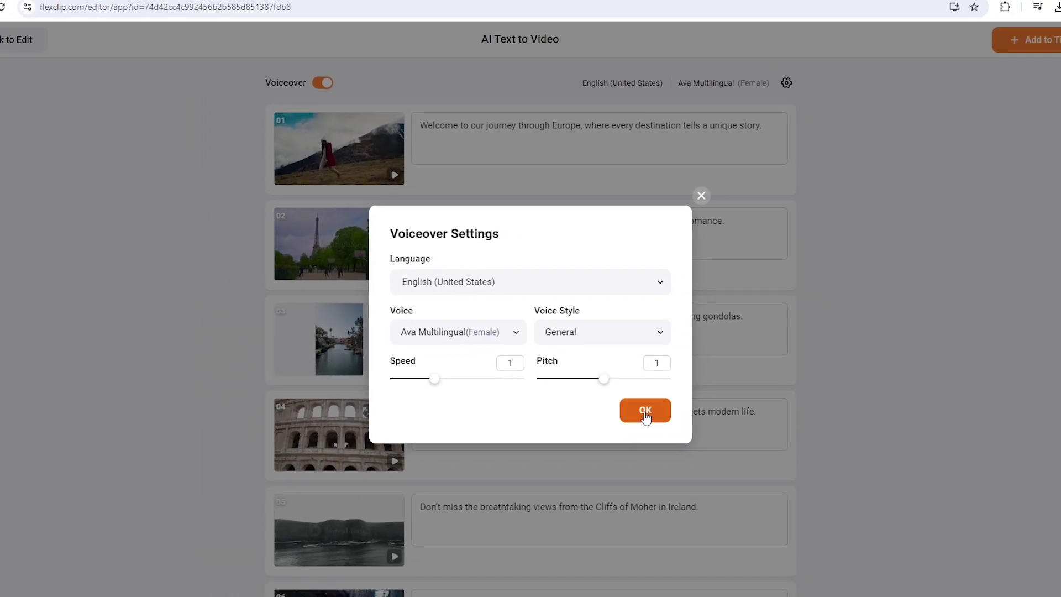
click(646, 411)
- Add the eleven Europe scenes after the existing ones and move playback to Venice
click(997, 75)
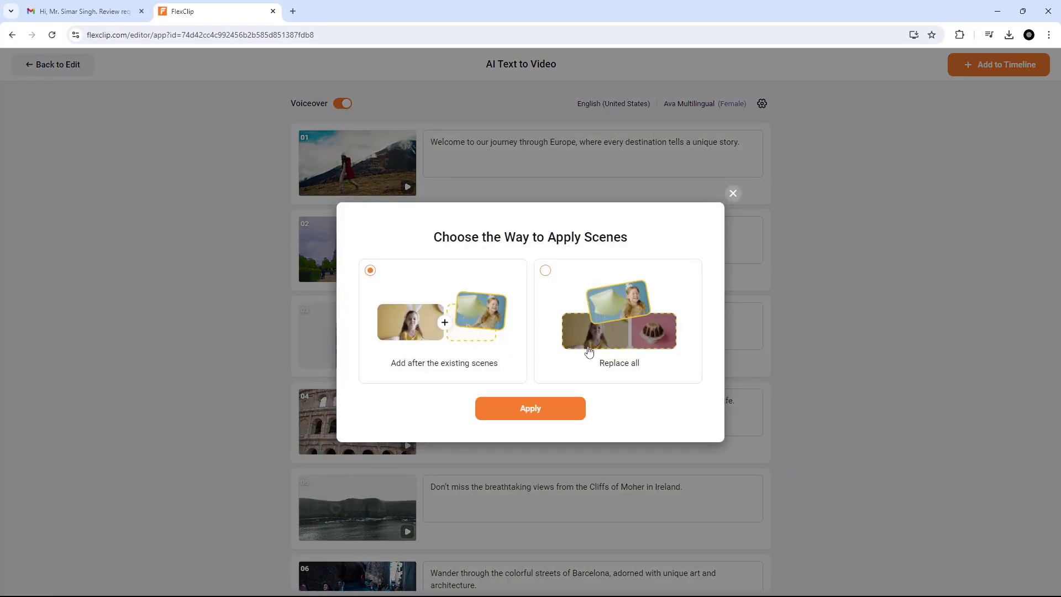
click(532, 409)
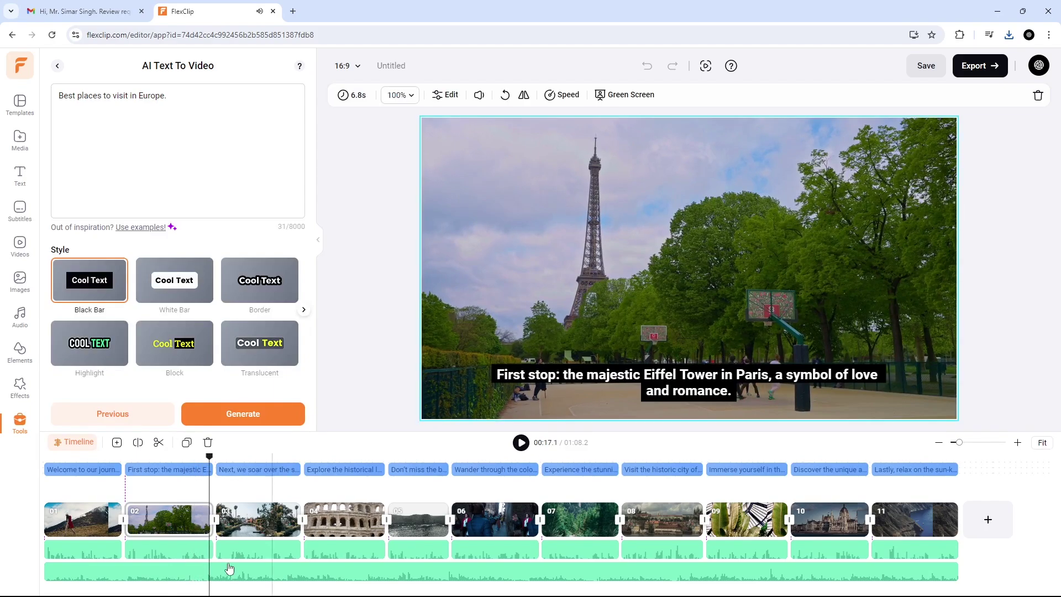
click(260, 574)
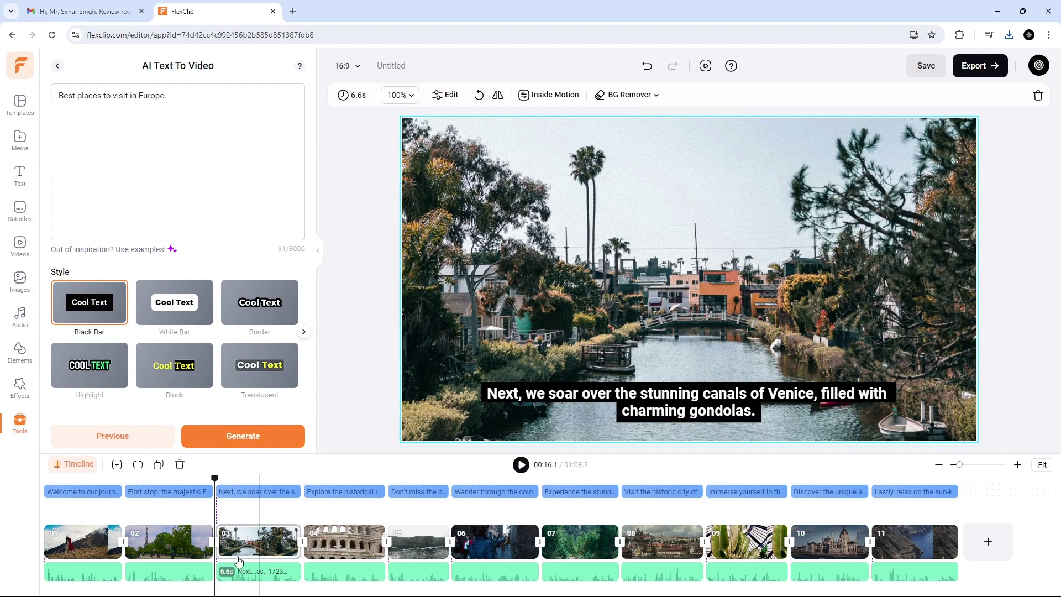
- Browse music tracks, the Venice caption and text styles, then open Export Settings
click(20, 317)
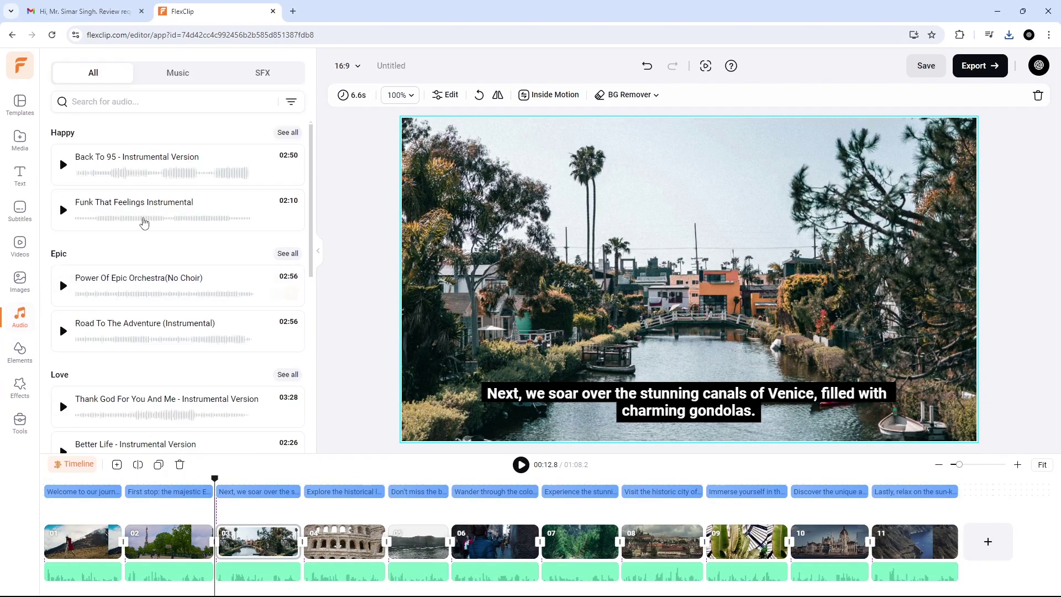
click(193, 80)
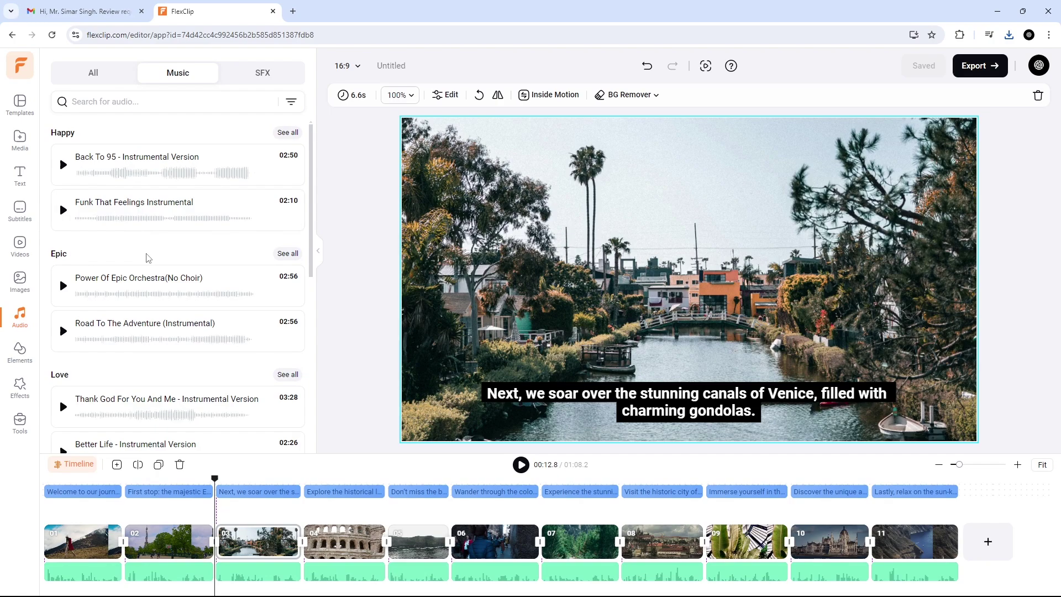
click(643, 412)
mouse_move(643, 412)
mouse_down()
mouse_move(643, 338)
mouse_move(657, 411)
mouse_up()
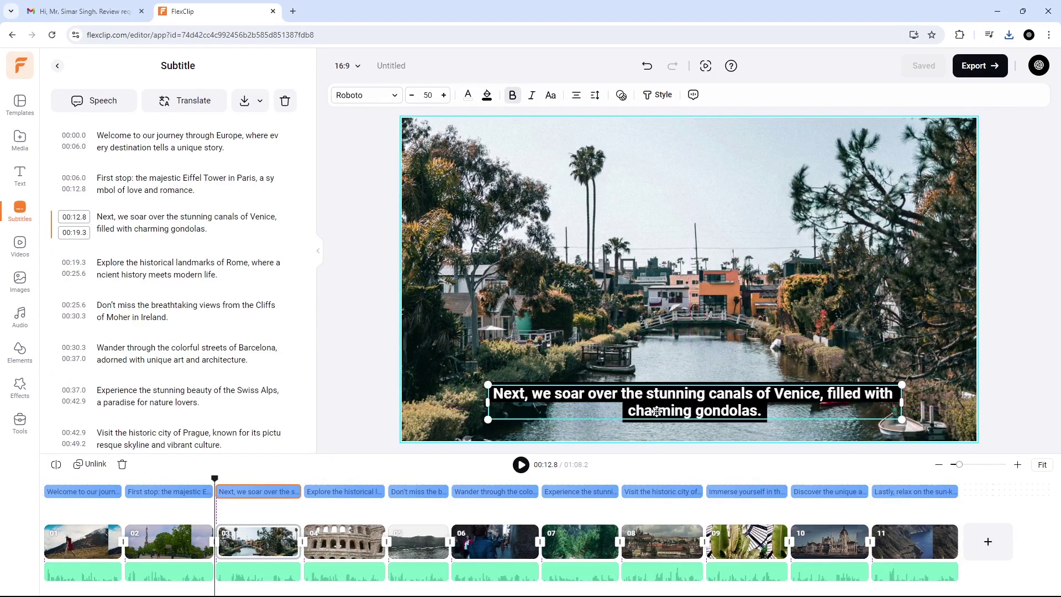
click(21, 177)
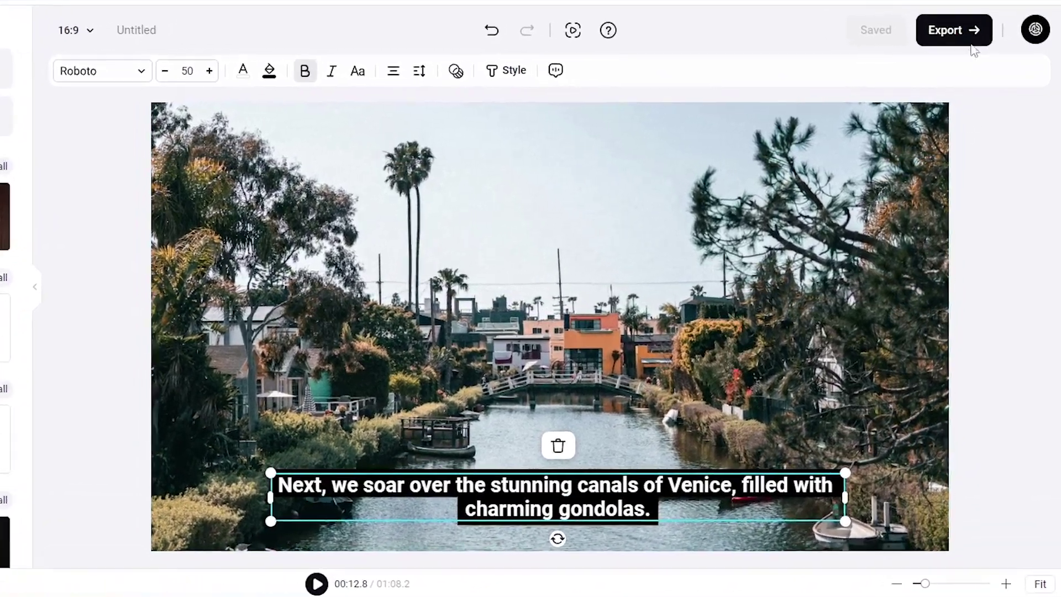
click(988, 69)
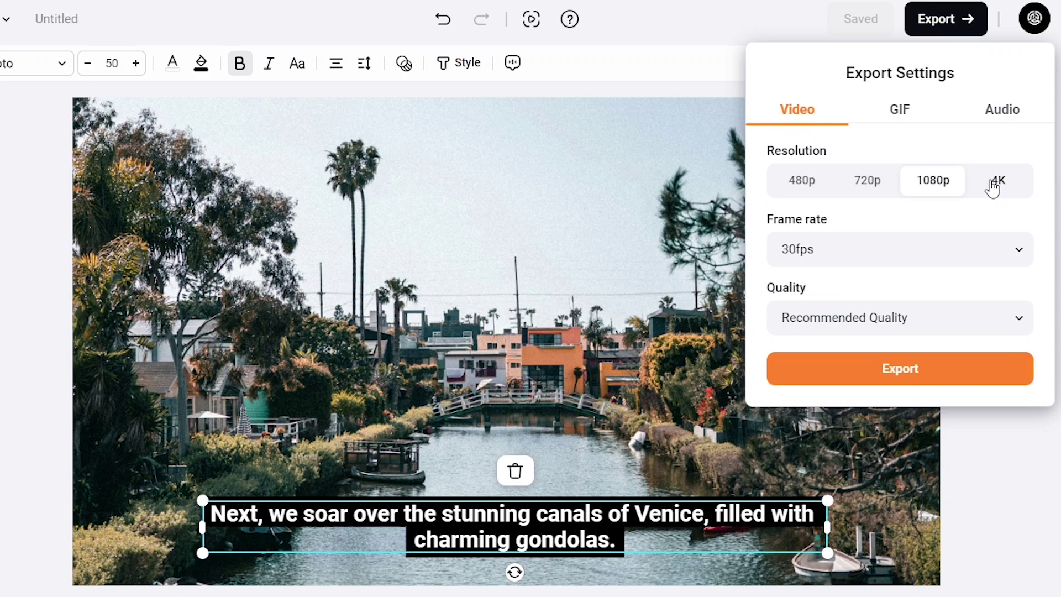
- Keep the export frame rate at 30fps and the quality at Recommended Quality
click(886, 256)
click(854, 367)
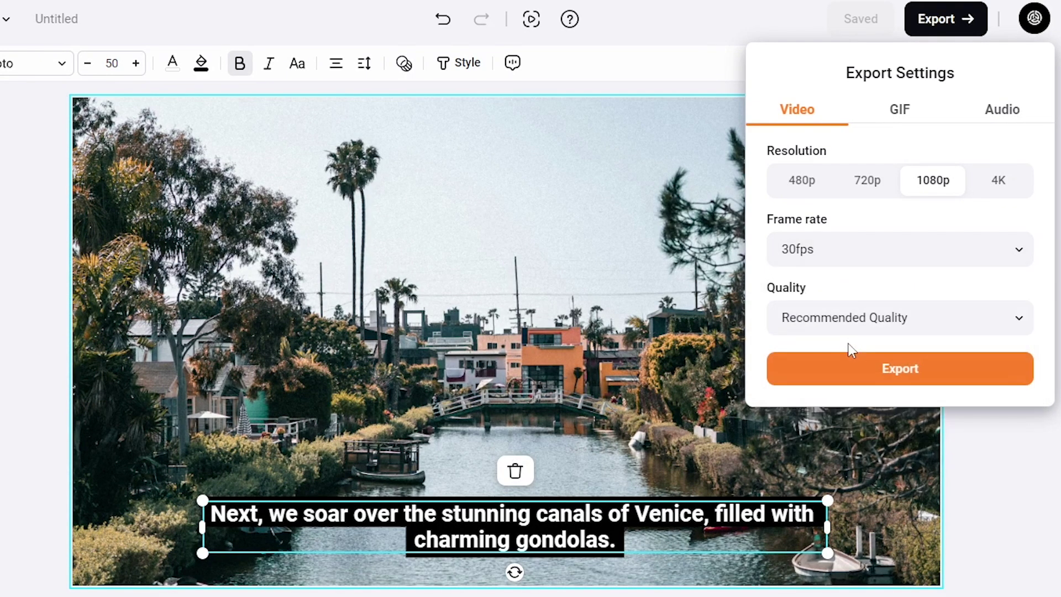
click(855, 329)
click(877, 326)
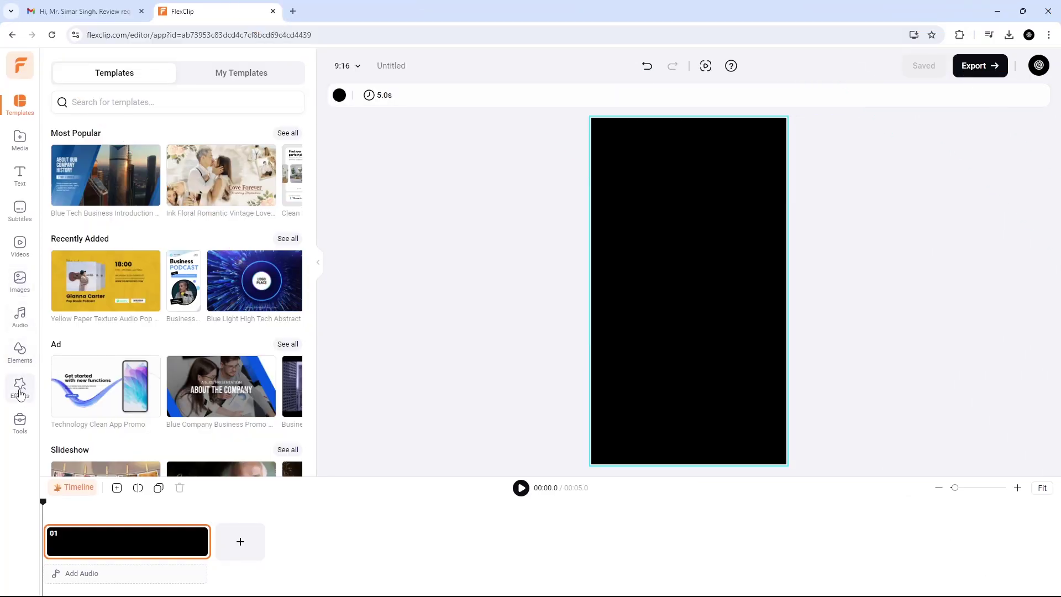
- Open the AI Image Generator from the Tools panel's AI-Powered Tools
click(19, 424)
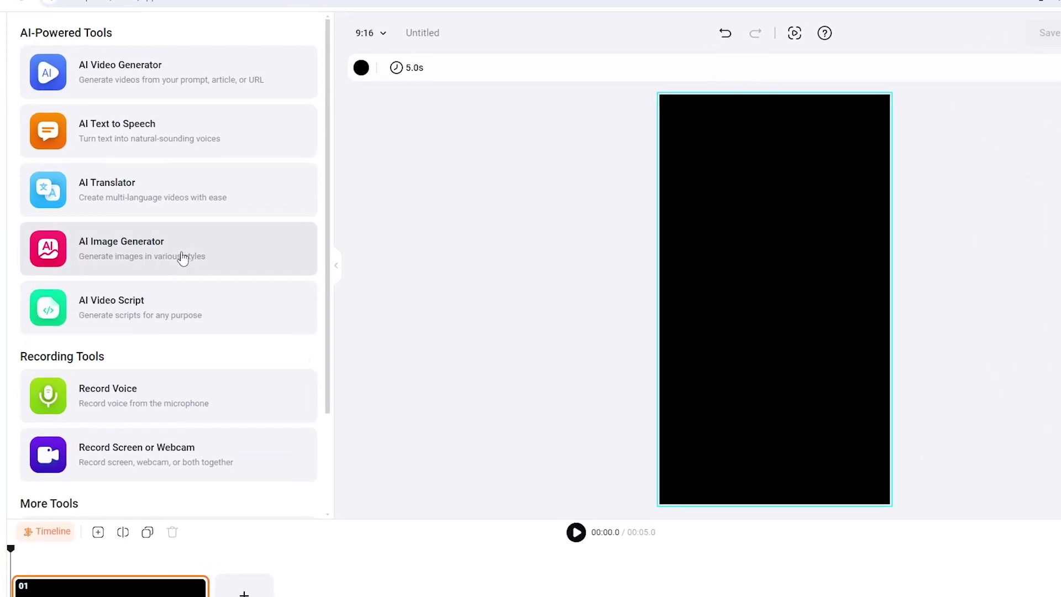
click(155, 265)
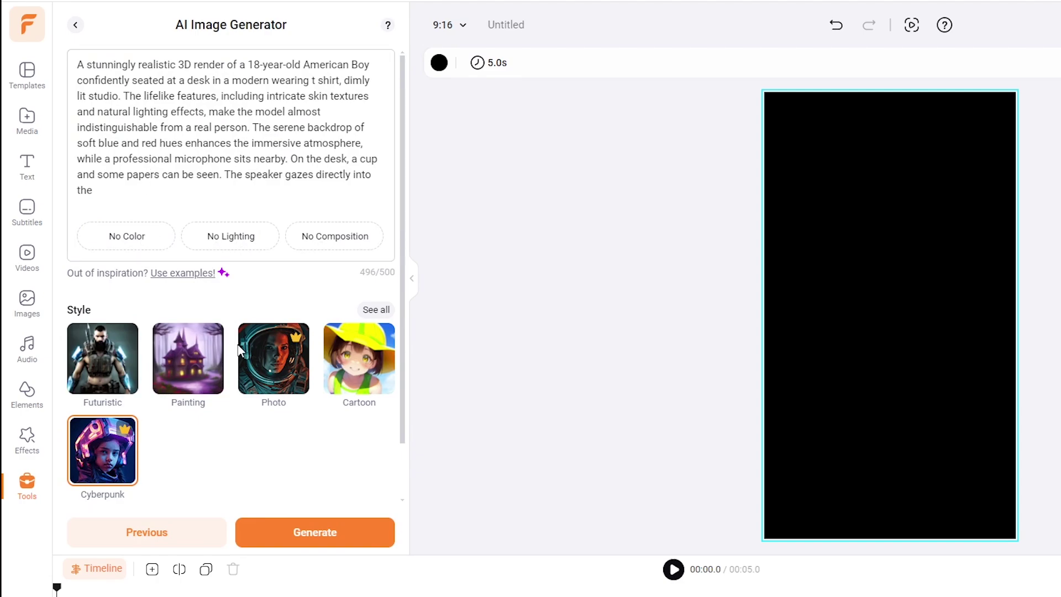
- Choose the Cyberpunk image style and keep the 9:16 portrait ratio
click(373, 310)
scroll(343, 217, up, 1)
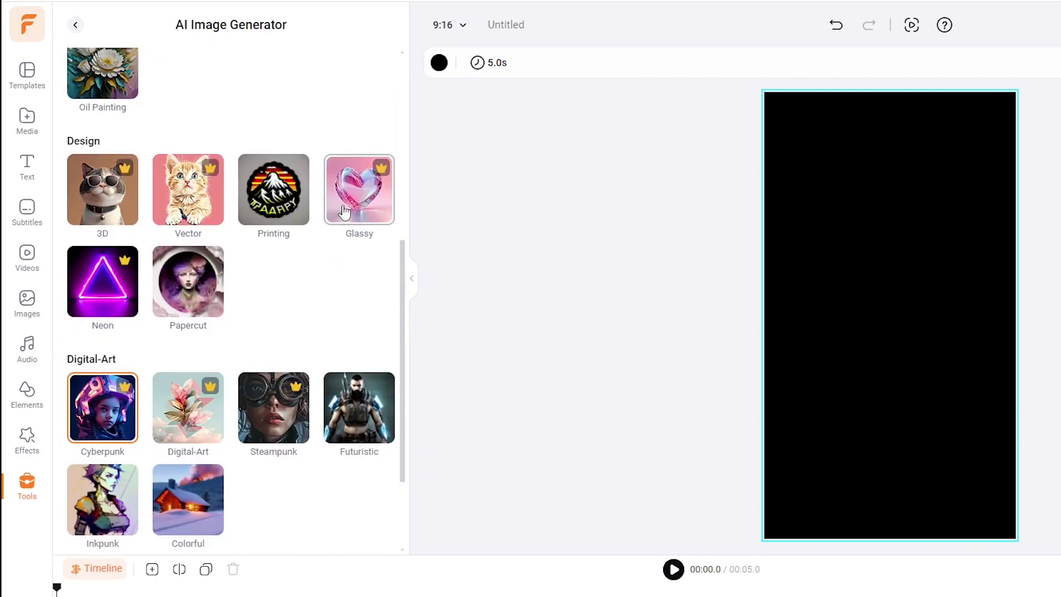
scroll(122, 285, up, 3)
scroll(192, 236, up, 2)
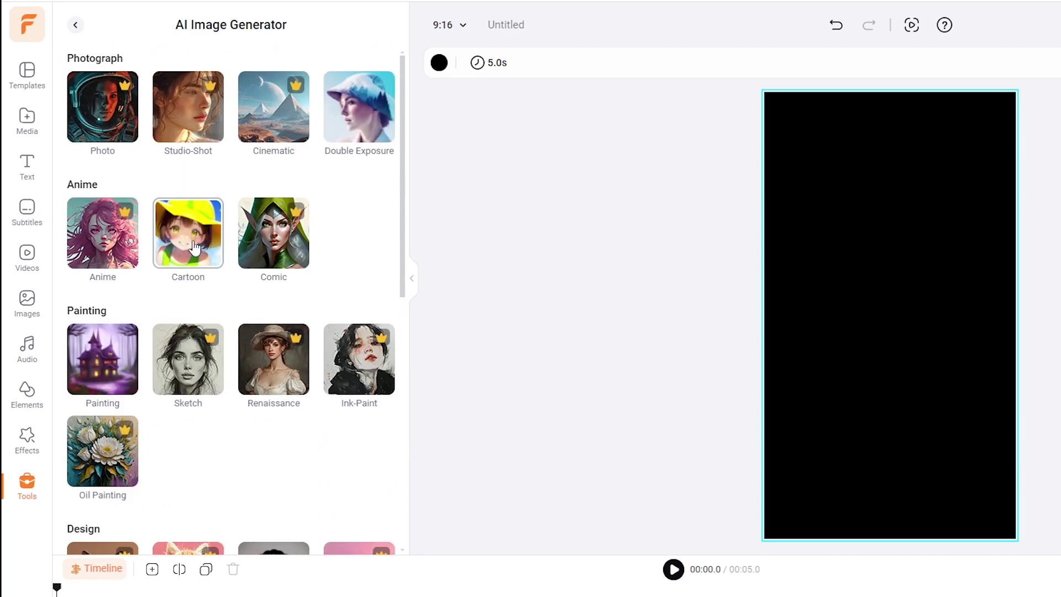
scroll(315, 316, down, 2)
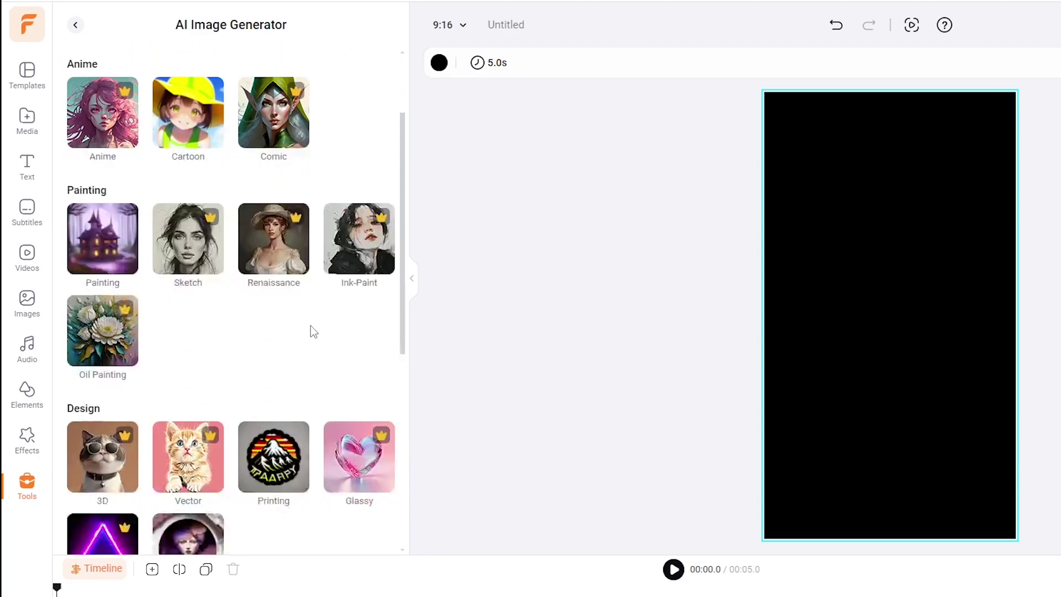
scroll(310, 332, down, 3)
scroll(311, 337, down, 2)
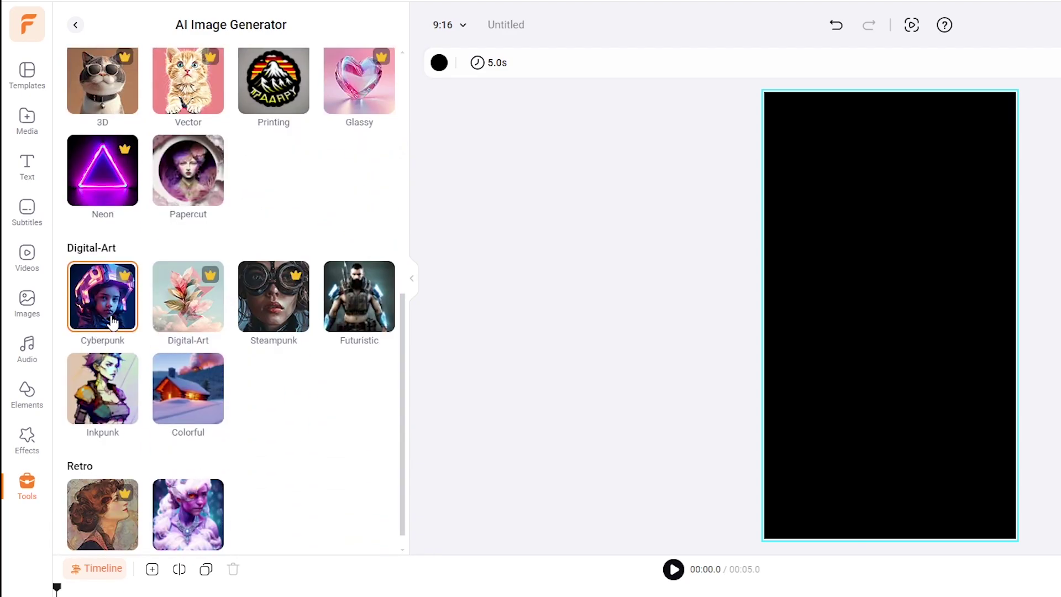
click(113, 322)
scroll(245, 456, down, 1)
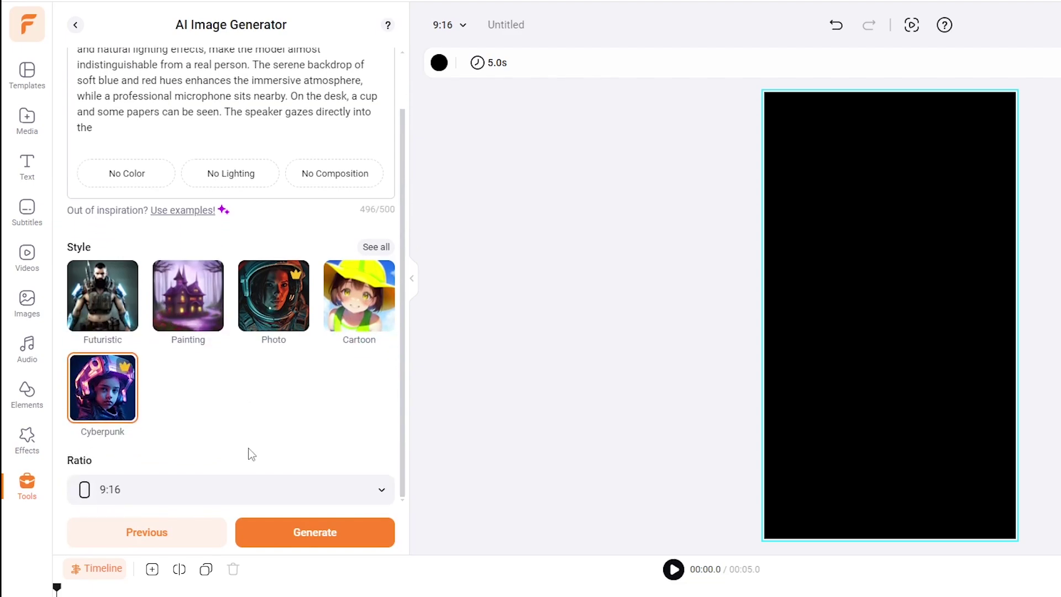
click(186, 495)
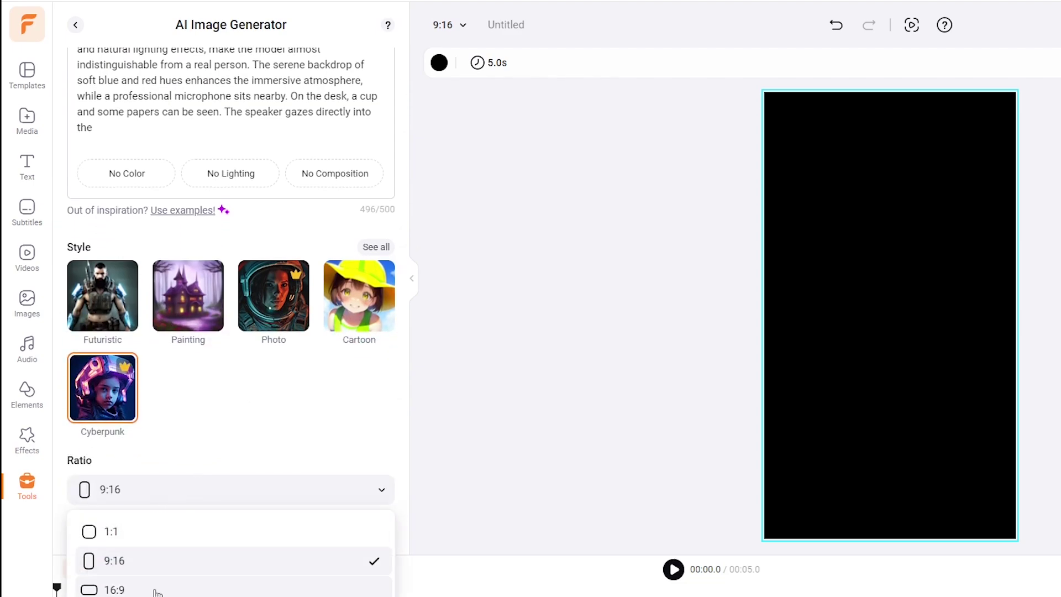
click(166, 567)
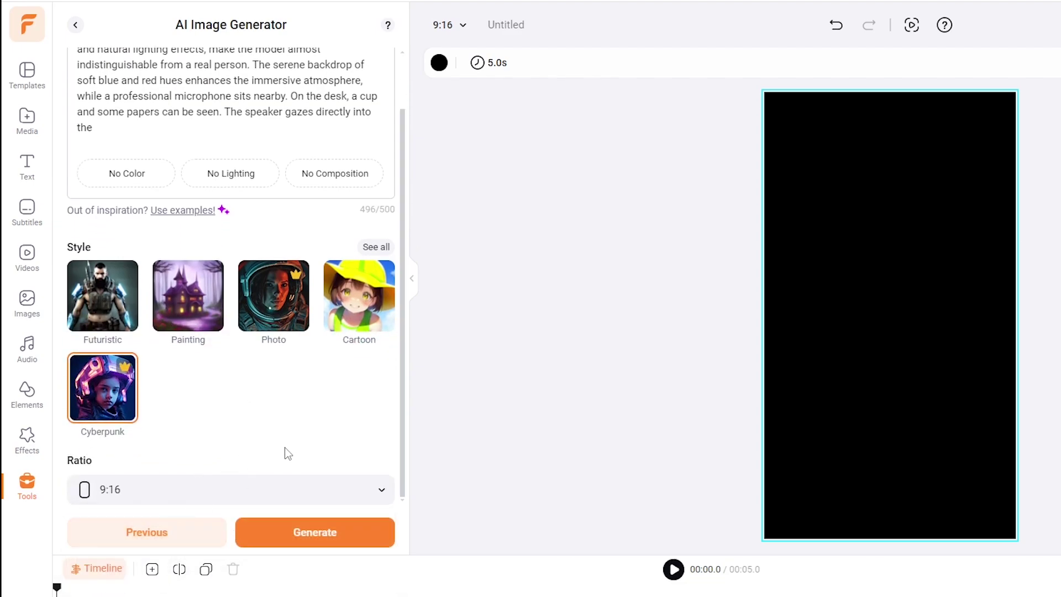
- Generate and regenerate the boy portrait, add it as scene 02, and scrub to about 9.5 s
click(310, 535)
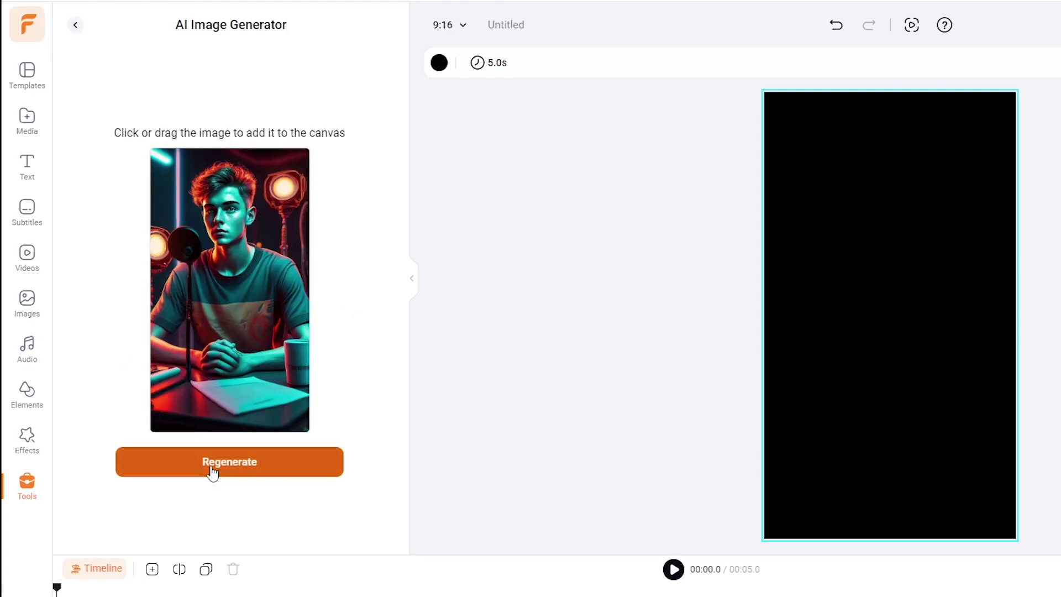
click(213, 471)
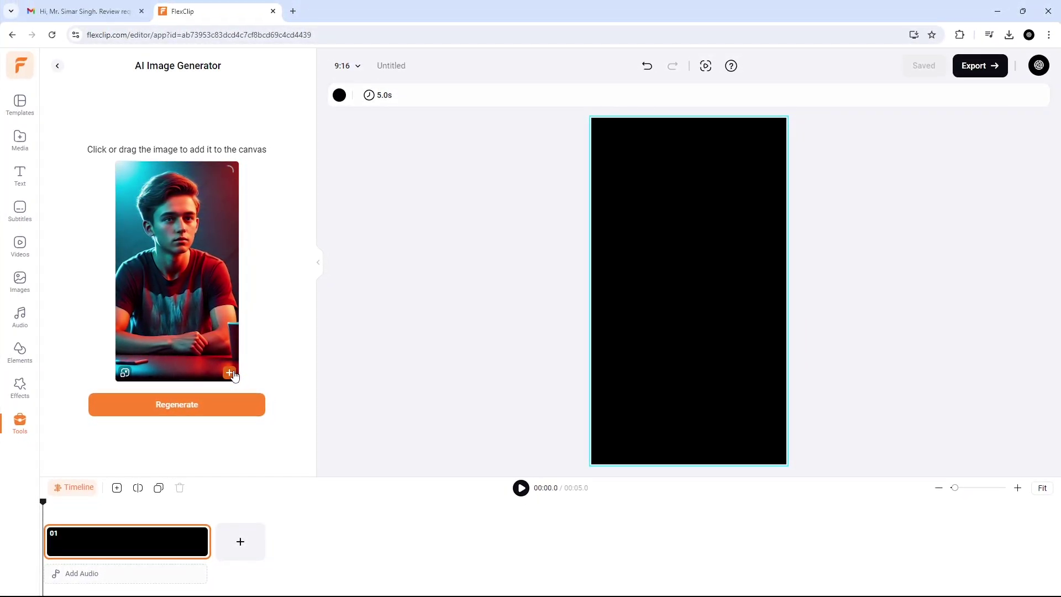
click(229, 373)
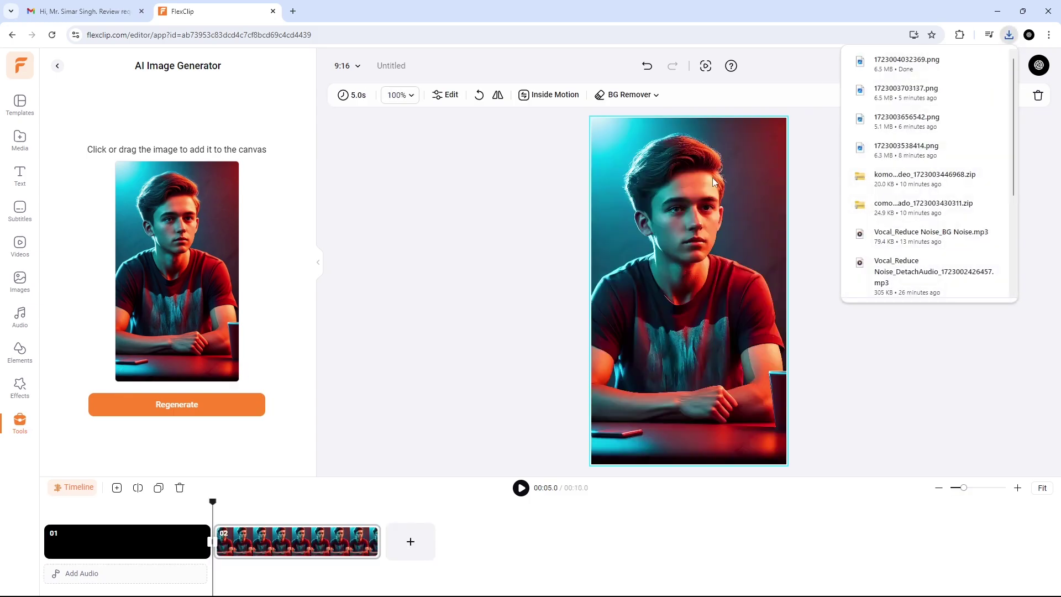
click(287, 517)
drag(247, 504, 368, 512)
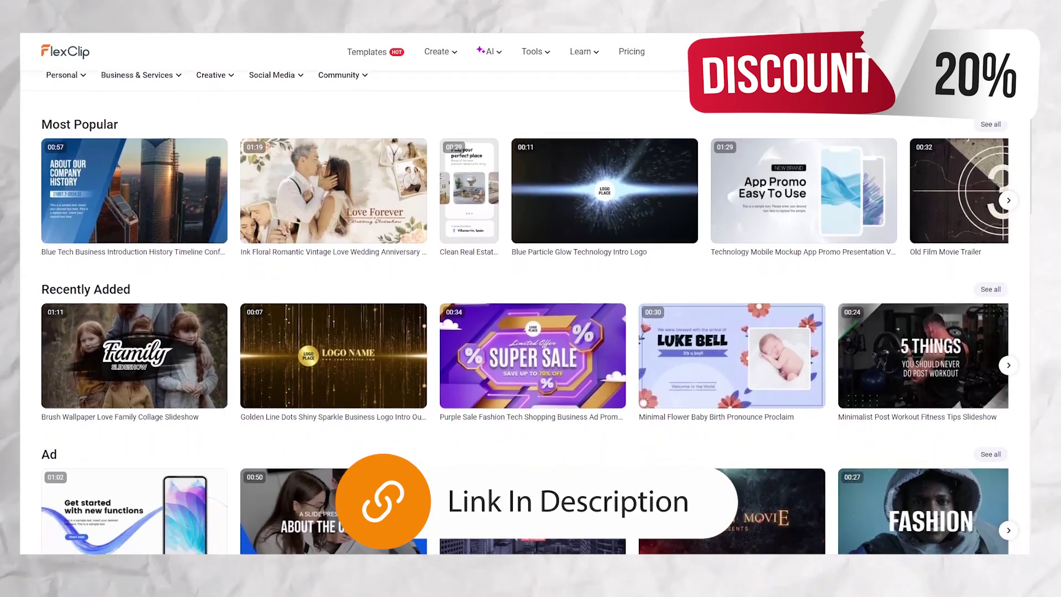
scroll(531, 332, down, 1)
scroll(531, 331, down, 1)
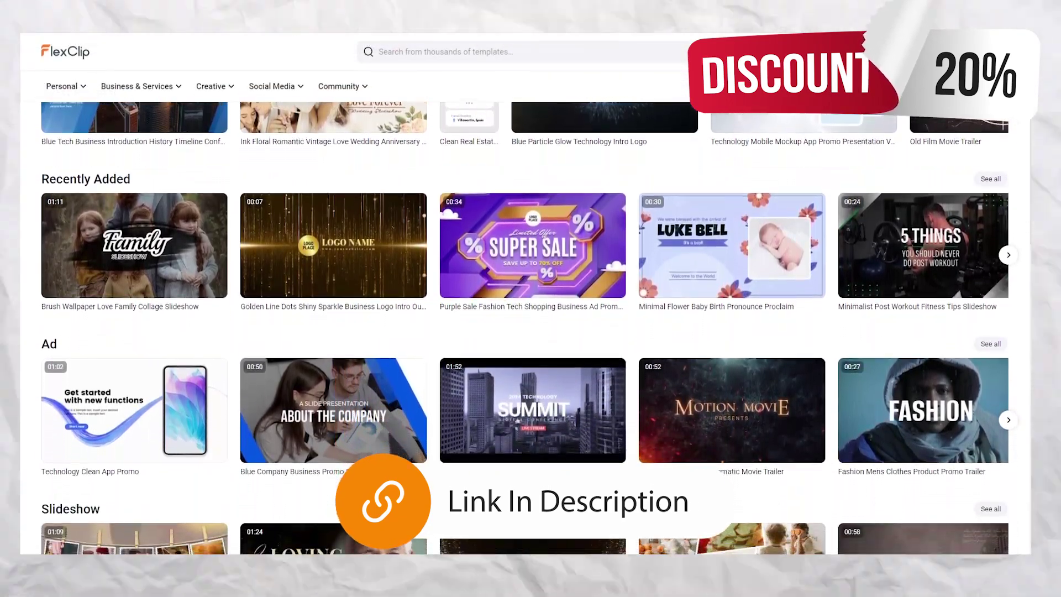